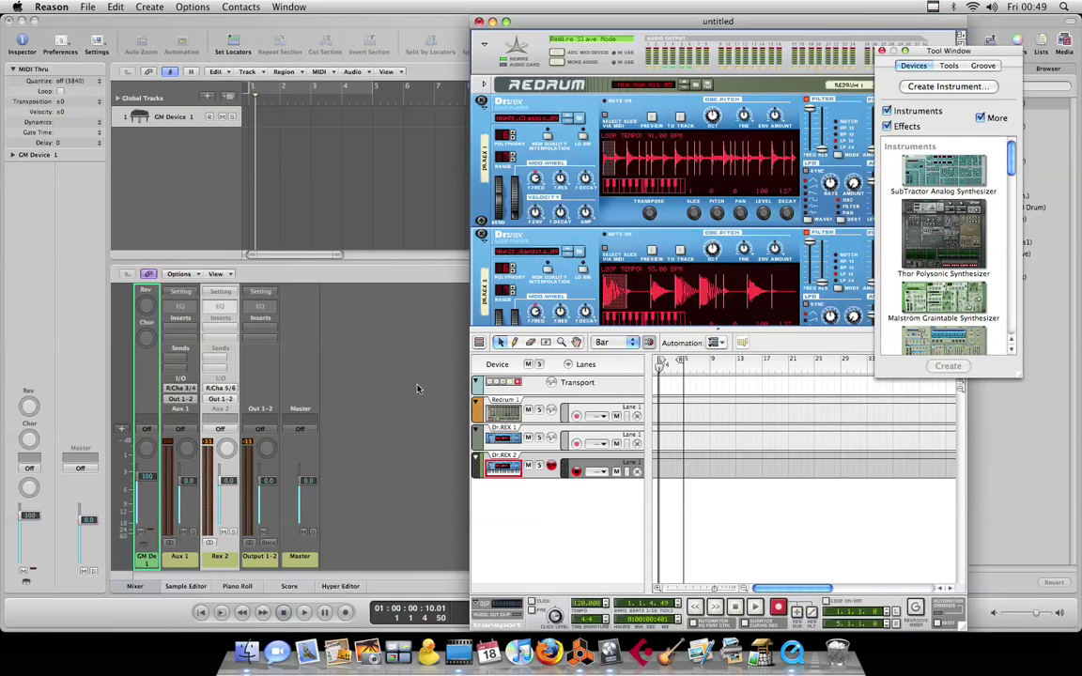
Step: Move the Reason window aside to uncover Logic's transport and set the project tempo to 93 BPM
drag(539, 28, 662, 28)
drag(544, 611, 545, 628)
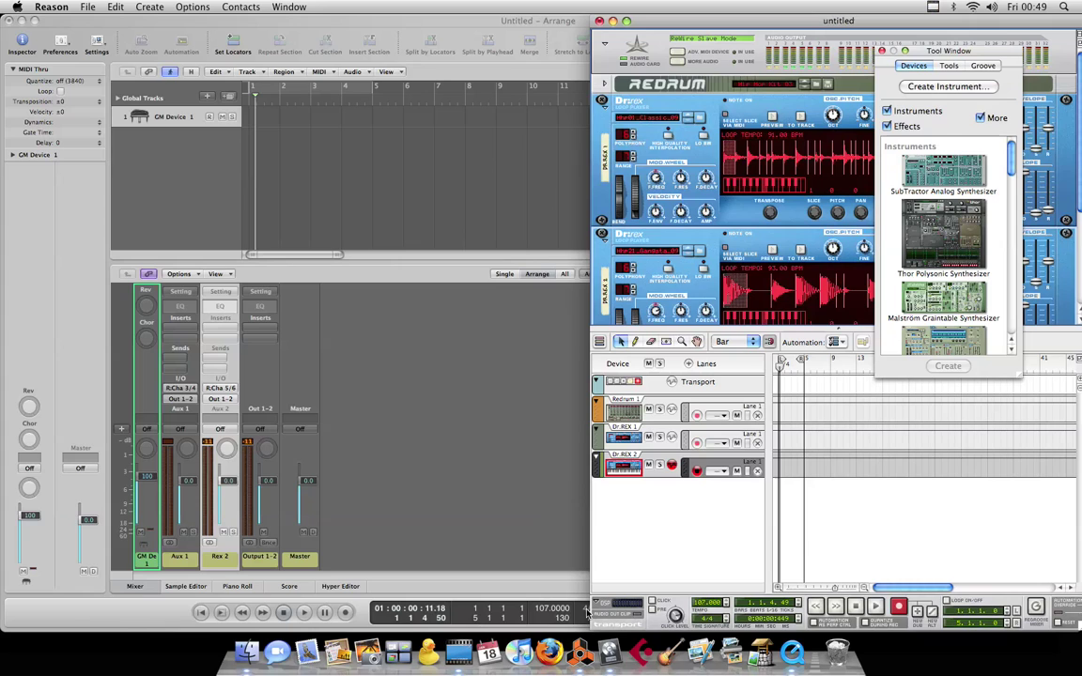
drag(546, 612, 543, 634)
Step: Switch to Logic and extend the cycle area so that it spans bar 1 to bar 17
click(372, 90)
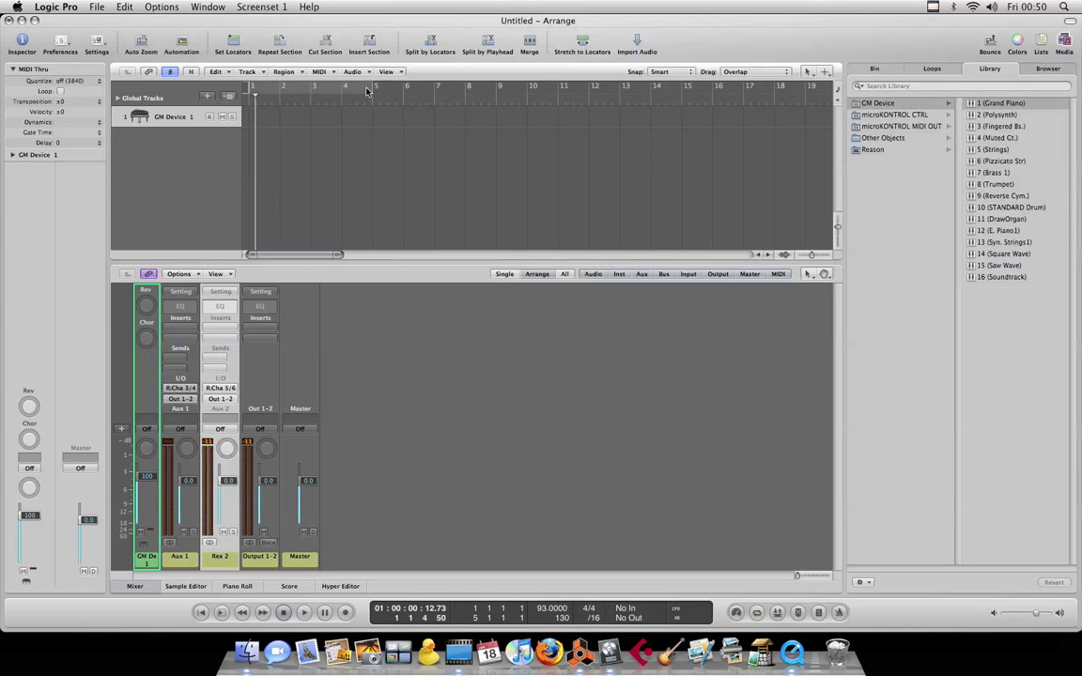
click(368, 89)
drag(372, 88, 746, 97)
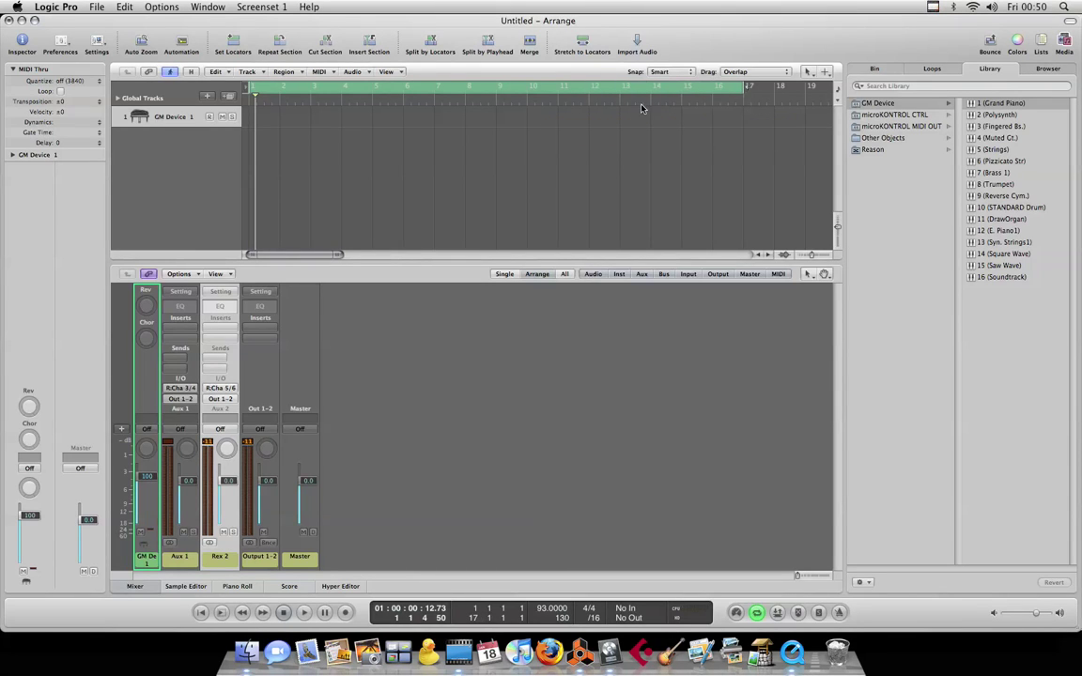
Step: Switch to Reason, close the Tool Window, and flip the rack around to its rear view
key(super+Tab)
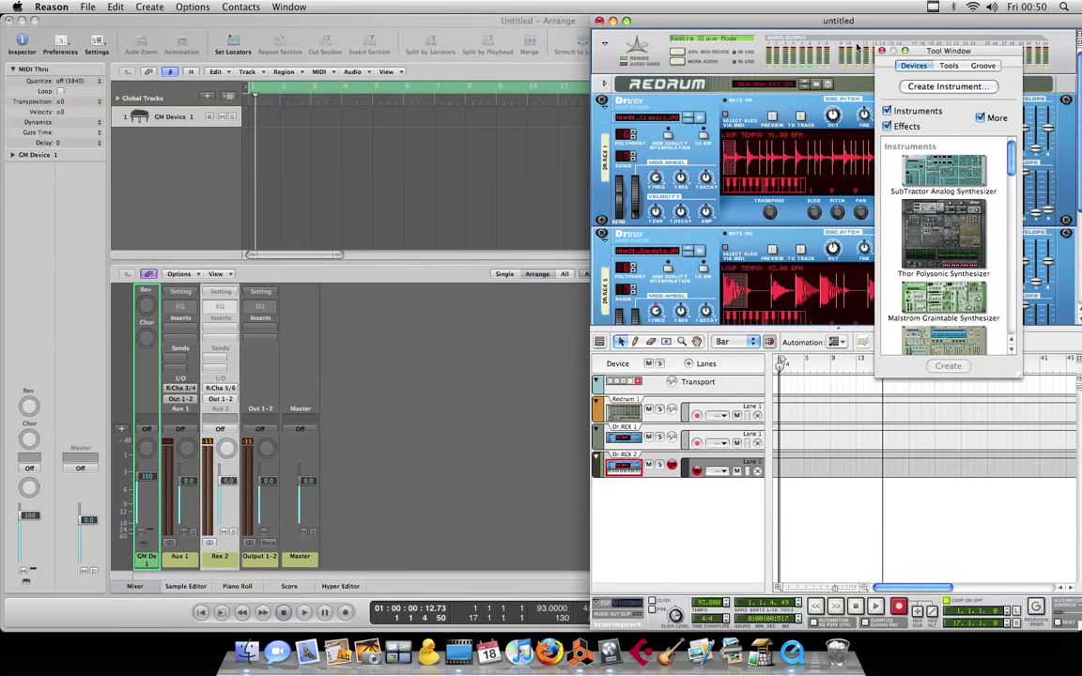
click(880, 50)
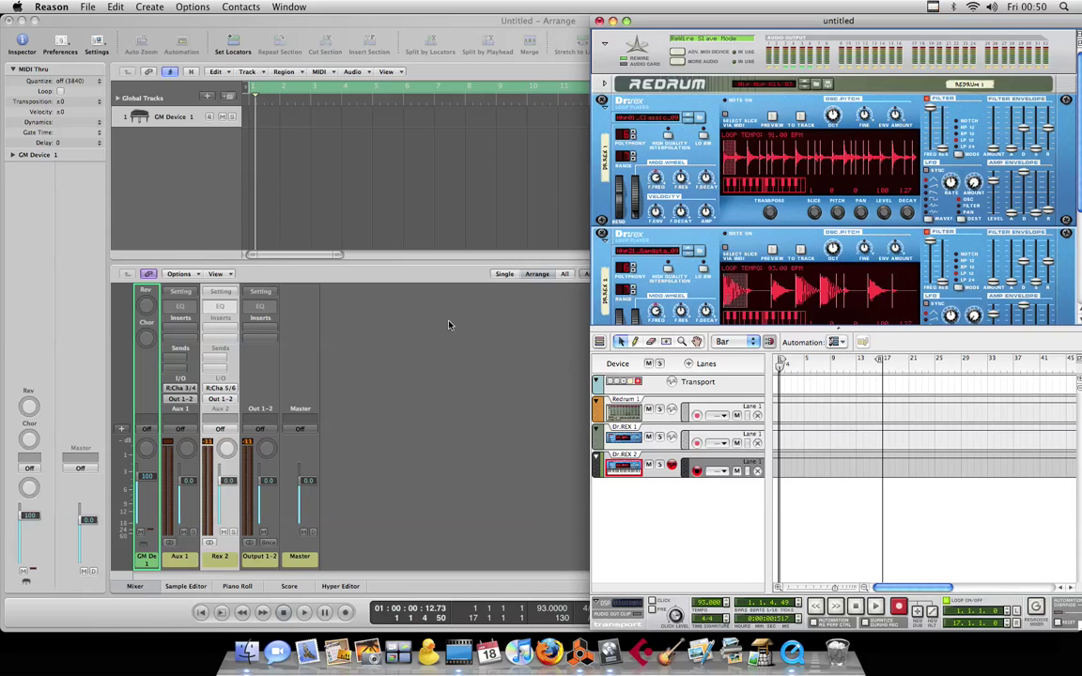
scroll(653, 294, down, 5)
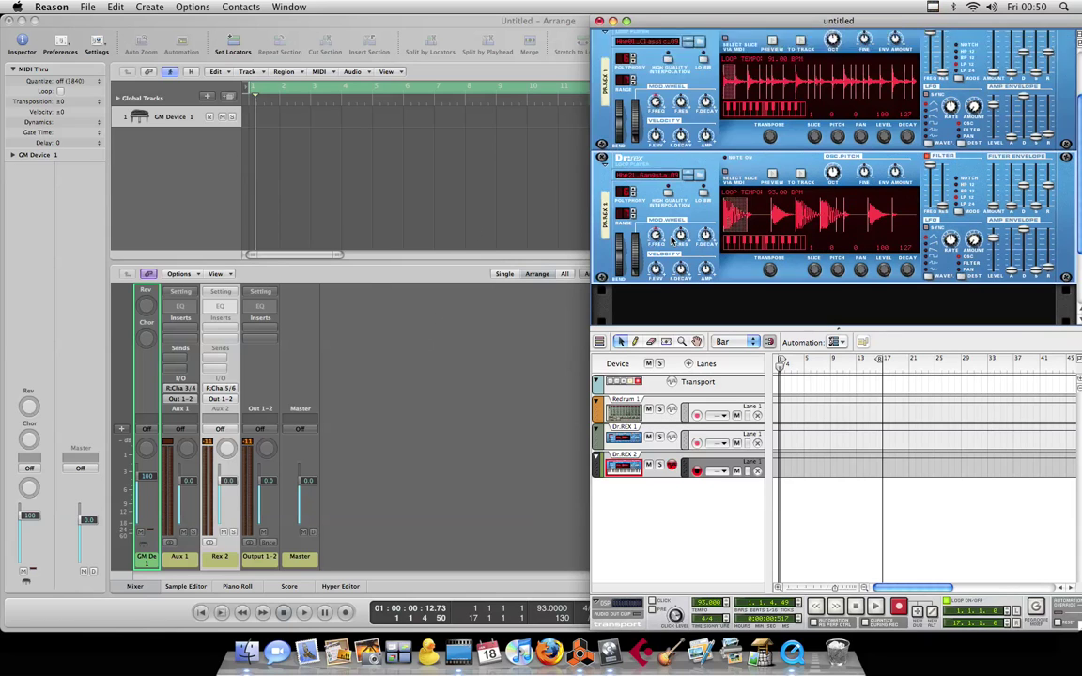
key(Tab)
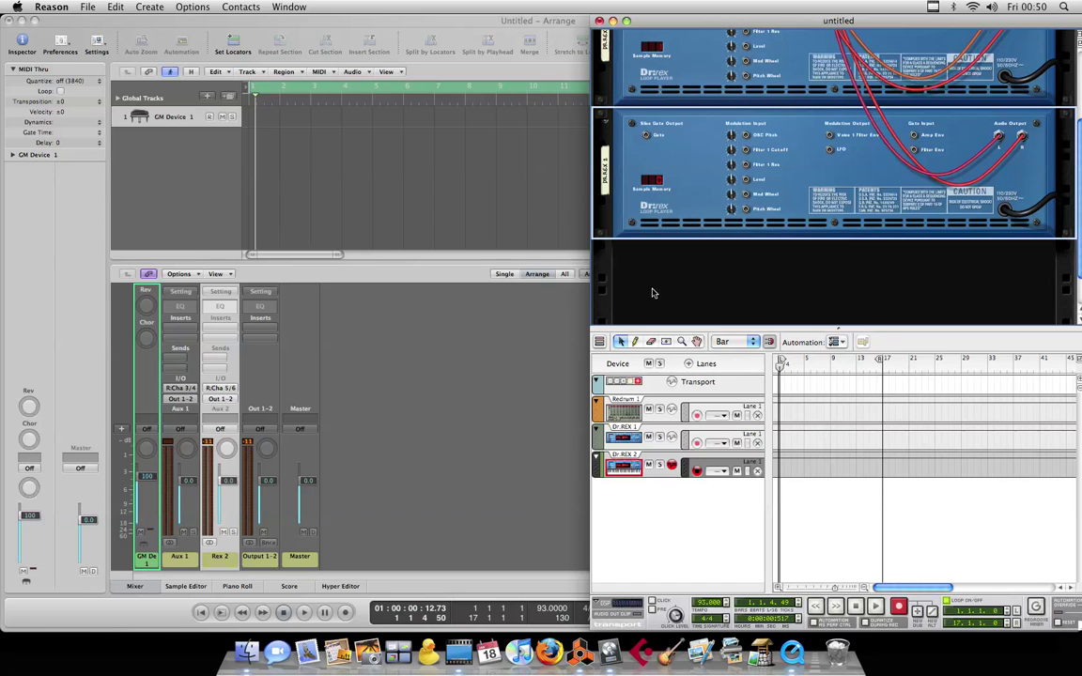
Step: Add a SubTractor Analog Synthesizer below the second Dr.REX and cable its Main output to channel 7 of the hardware device
right_click(657, 283)
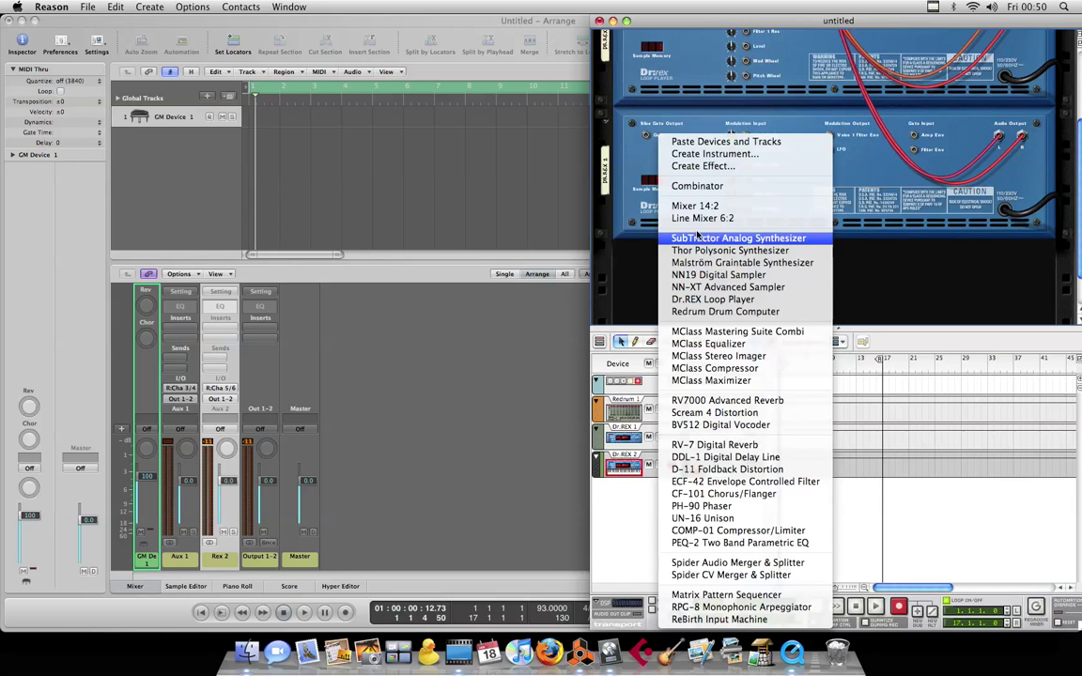
click(696, 239)
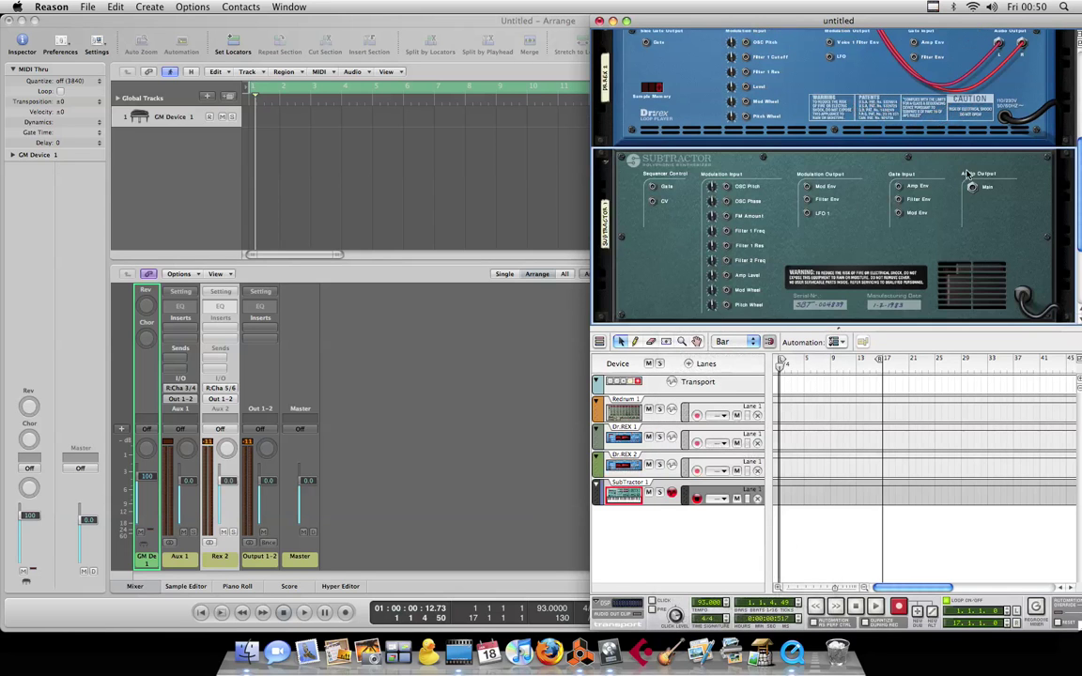
scroll(939, 207, up, 2)
drag(973, 235, 796, 44)
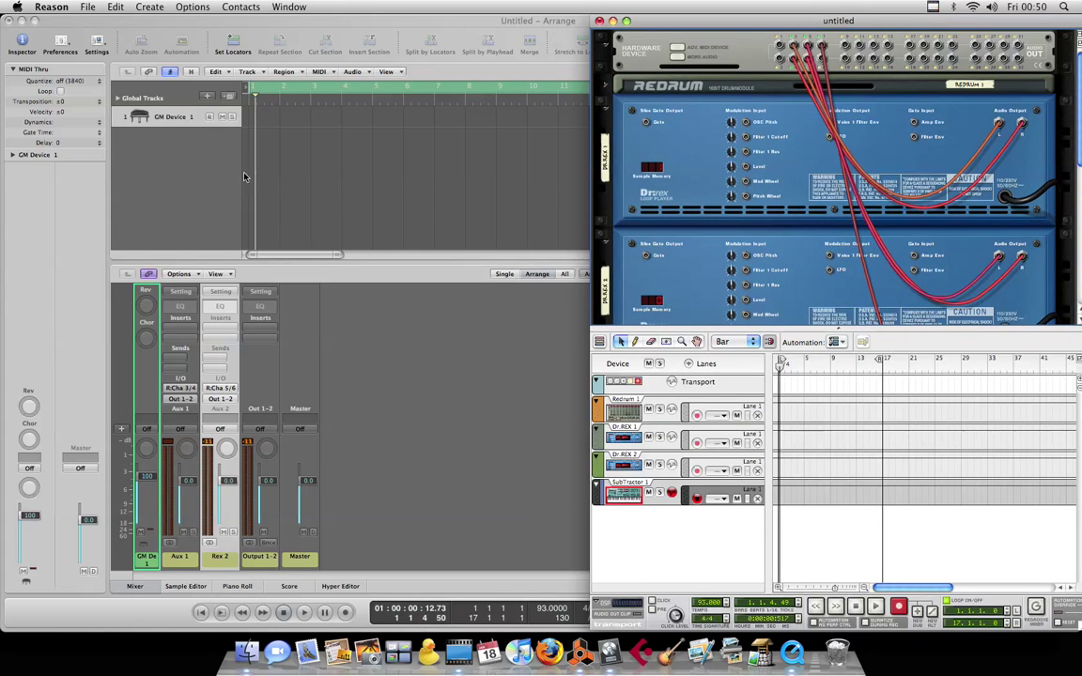
Step: Switch to Logic, create one mono auxiliary channel strip with input RW:Channel 7 and output 1-2, and name it Bass
click(209, 177)
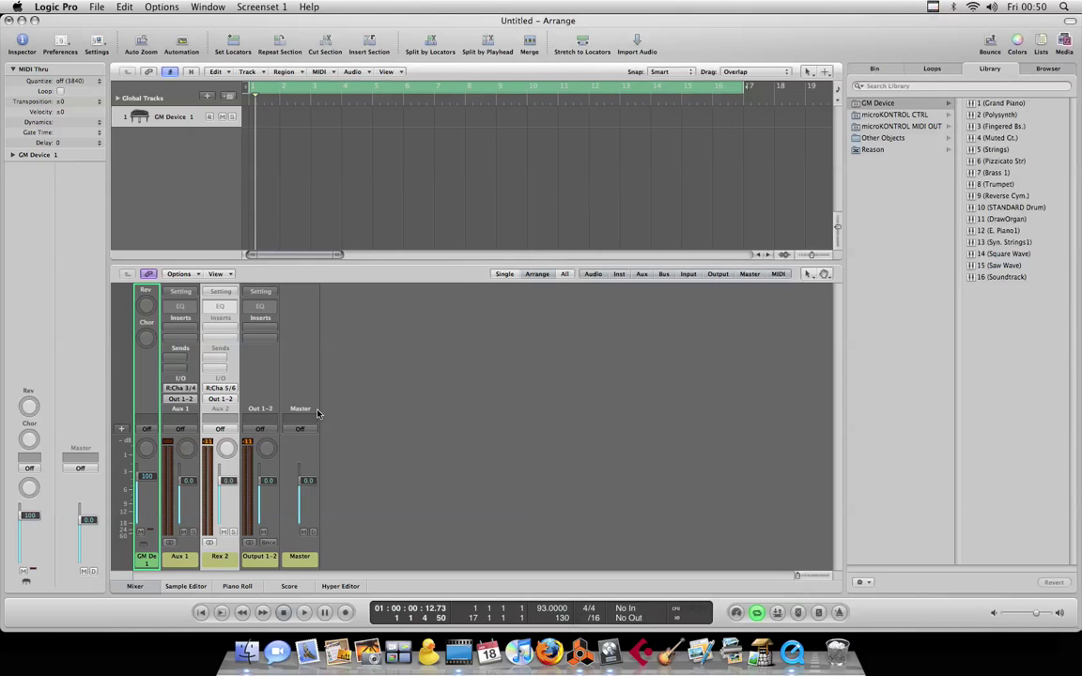
click(179, 273)
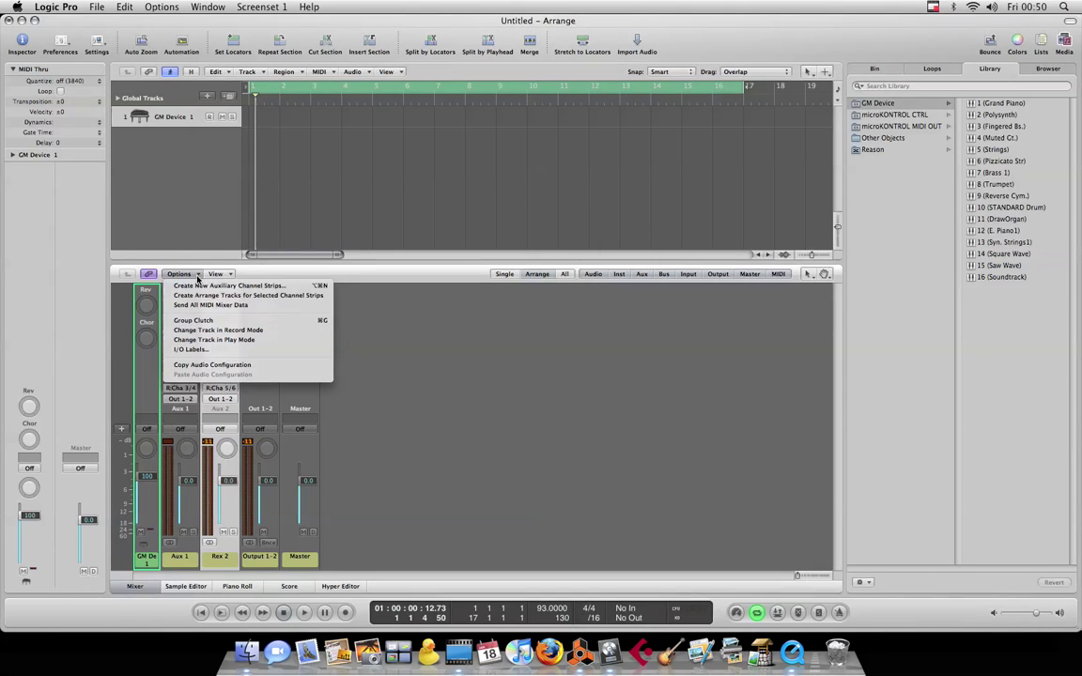
click(321, 286)
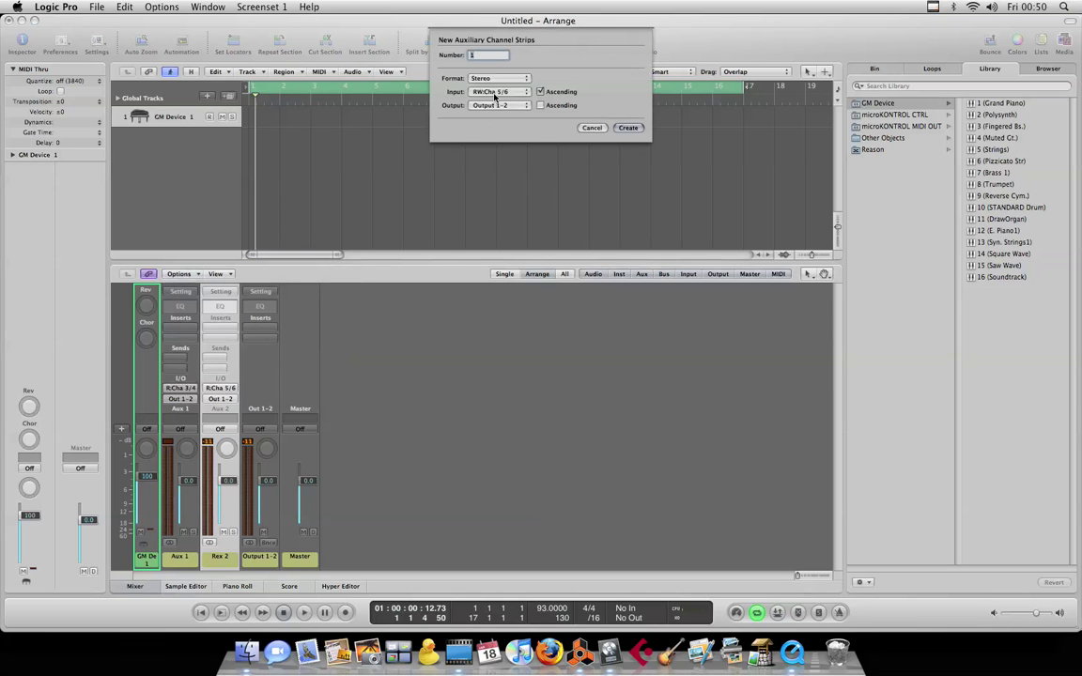
click(495, 94)
mouse_move(499, 127)
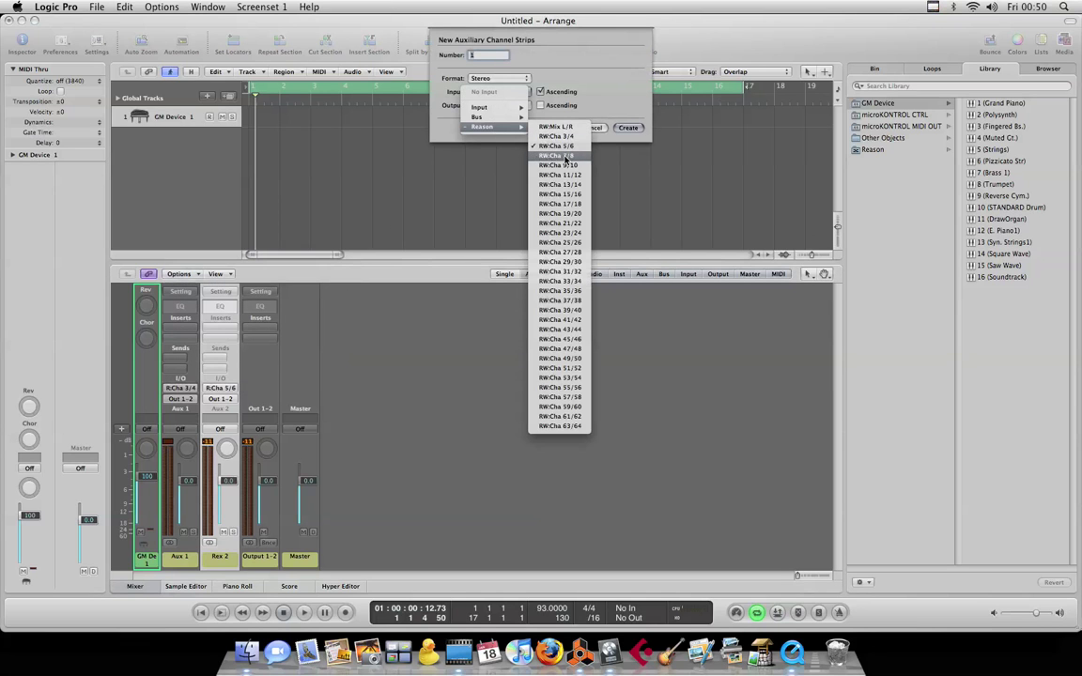
click(565, 157)
click(501, 81)
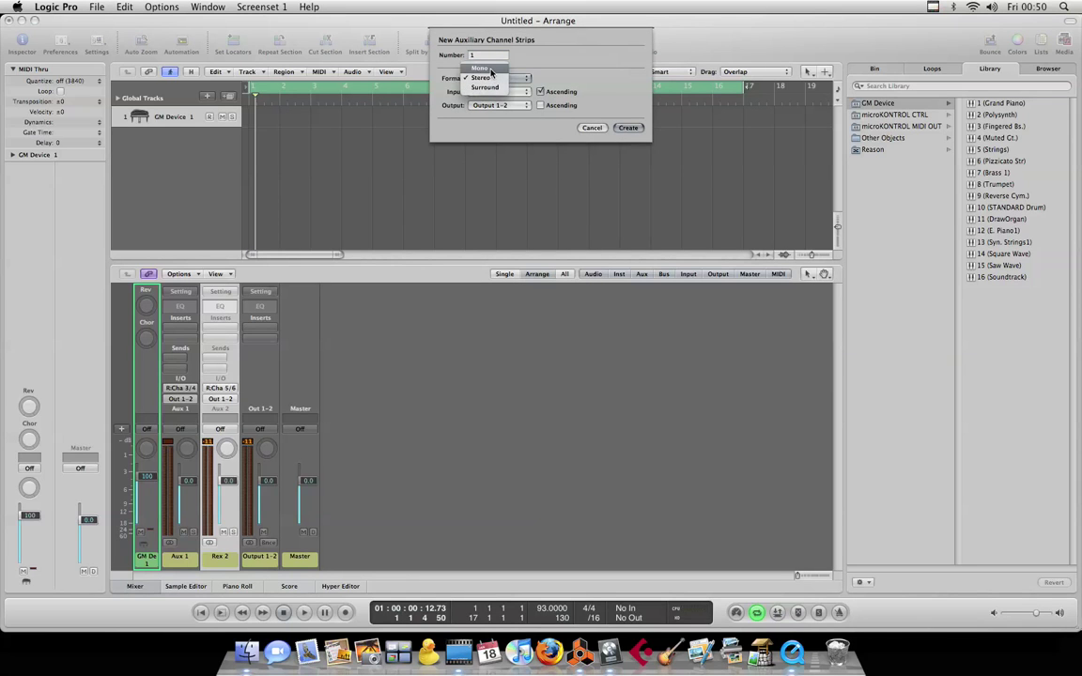
click(490, 69)
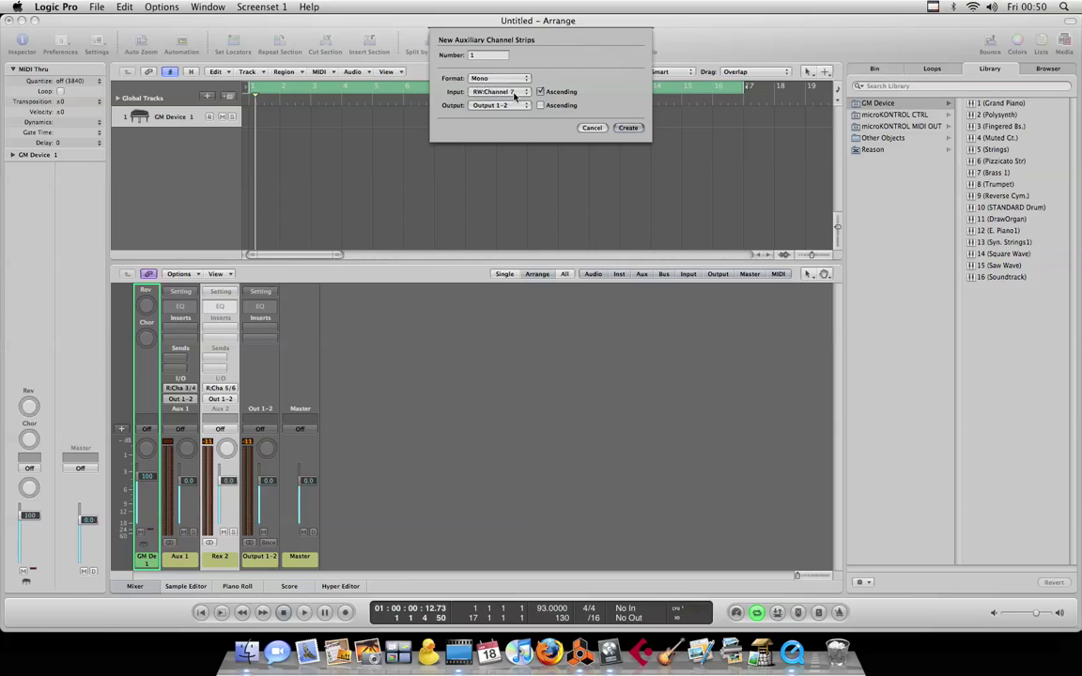
click(629, 129)
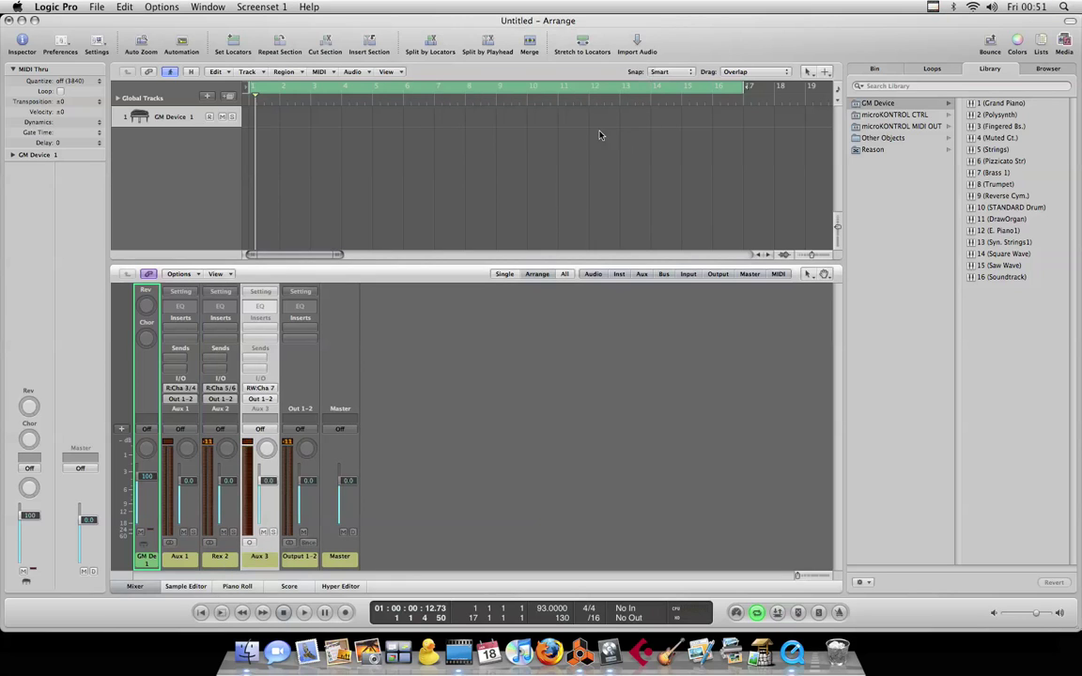
double_click(265, 557)
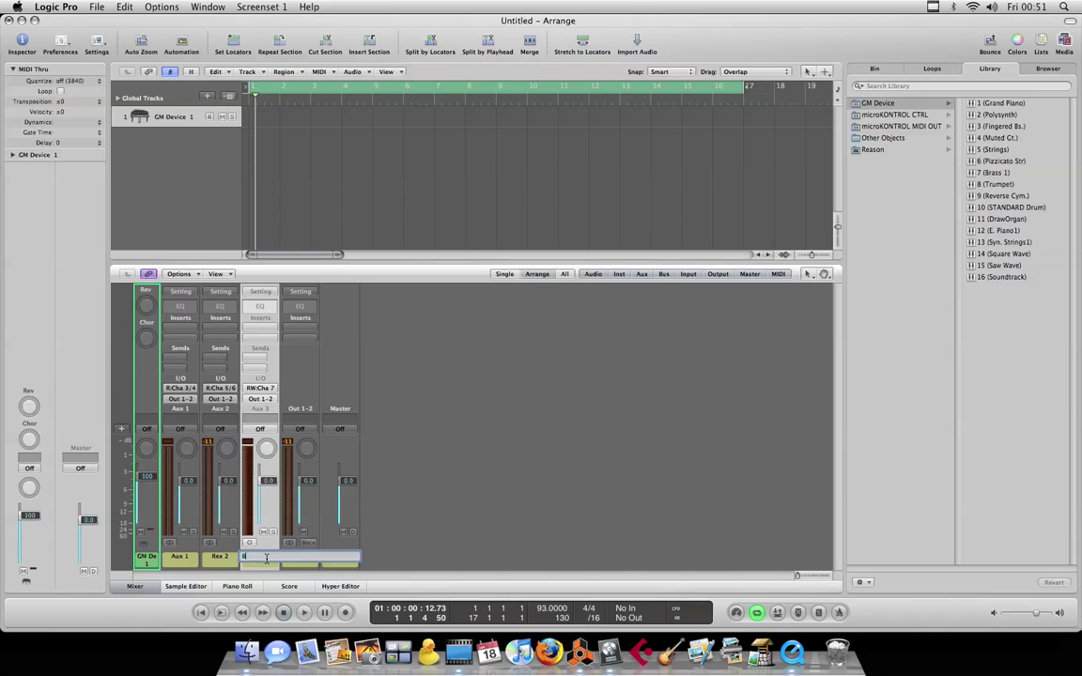
key(Return)
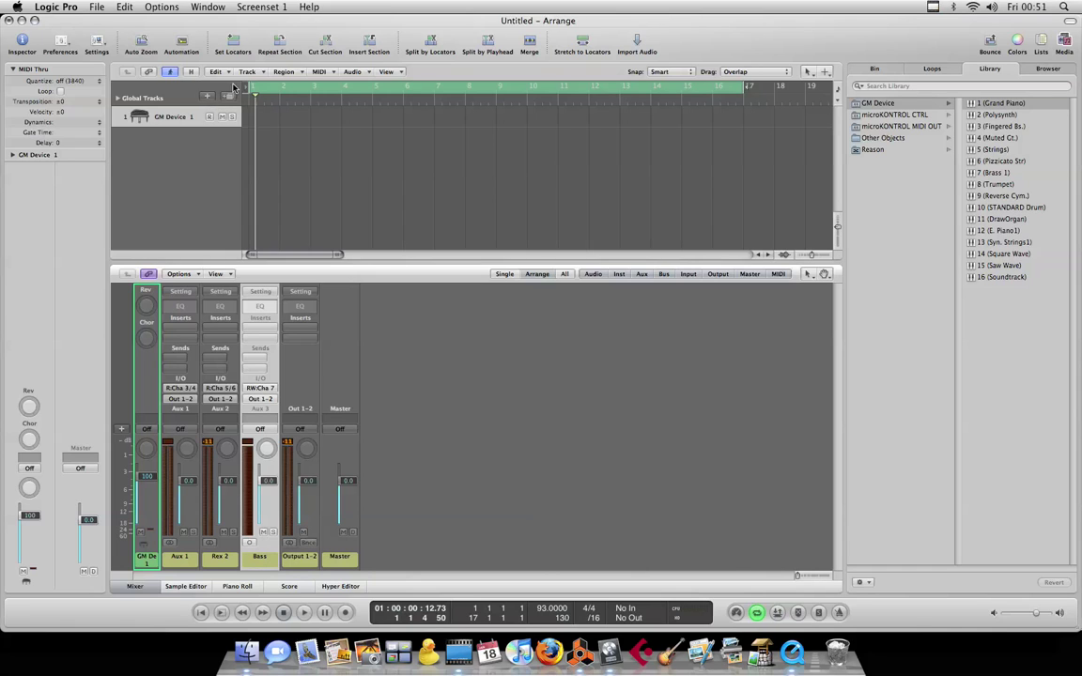
Step: Create one External MIDI track and assign it to Reason's SubTractor 1 from the Library
click(261, 76)
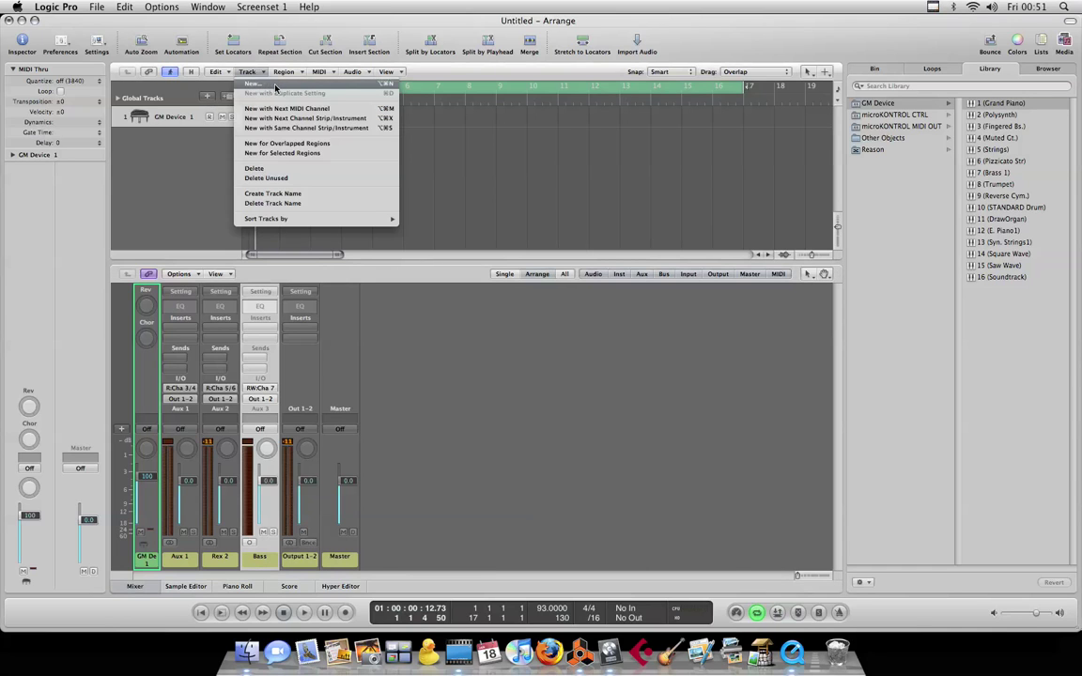
click(183, 145)
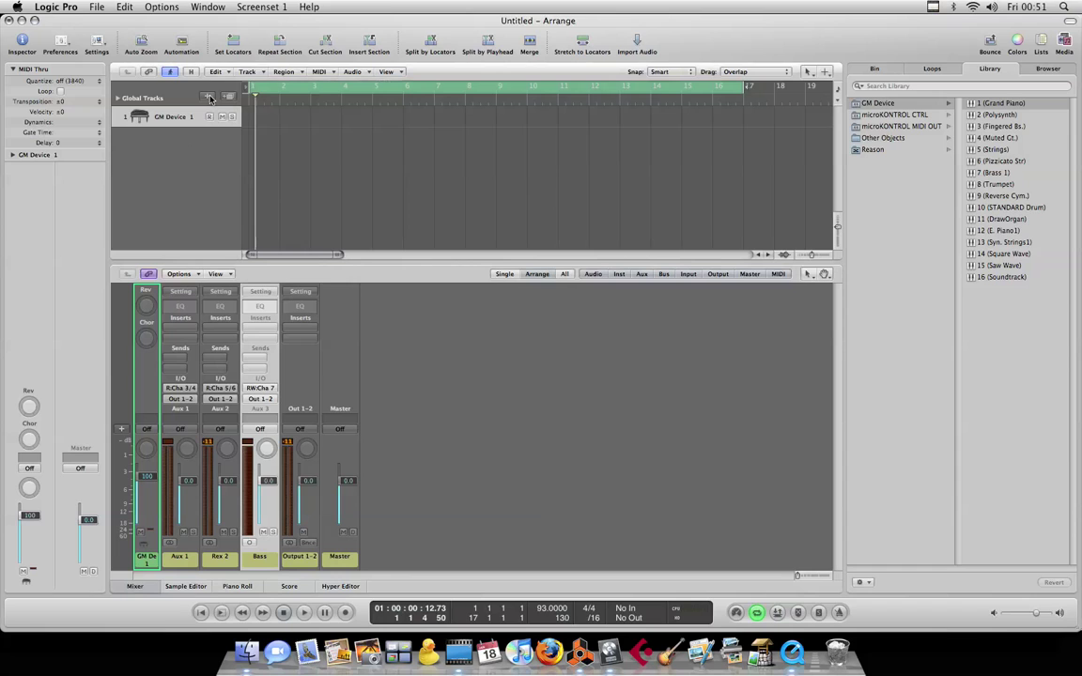
click(208, 97)
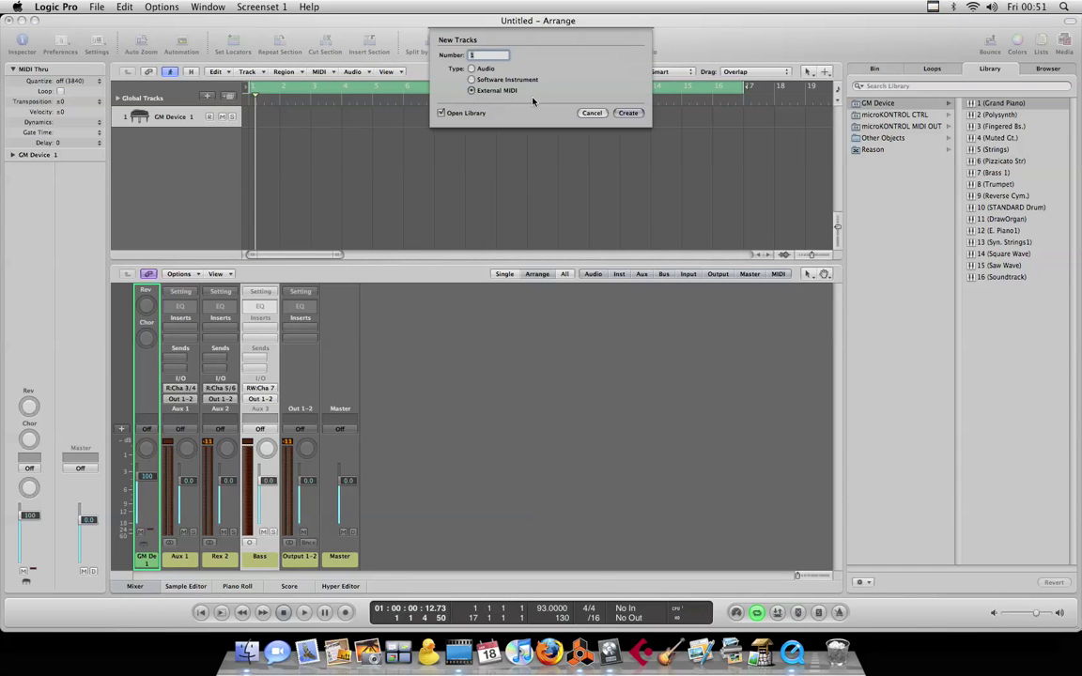
click(628, 114)
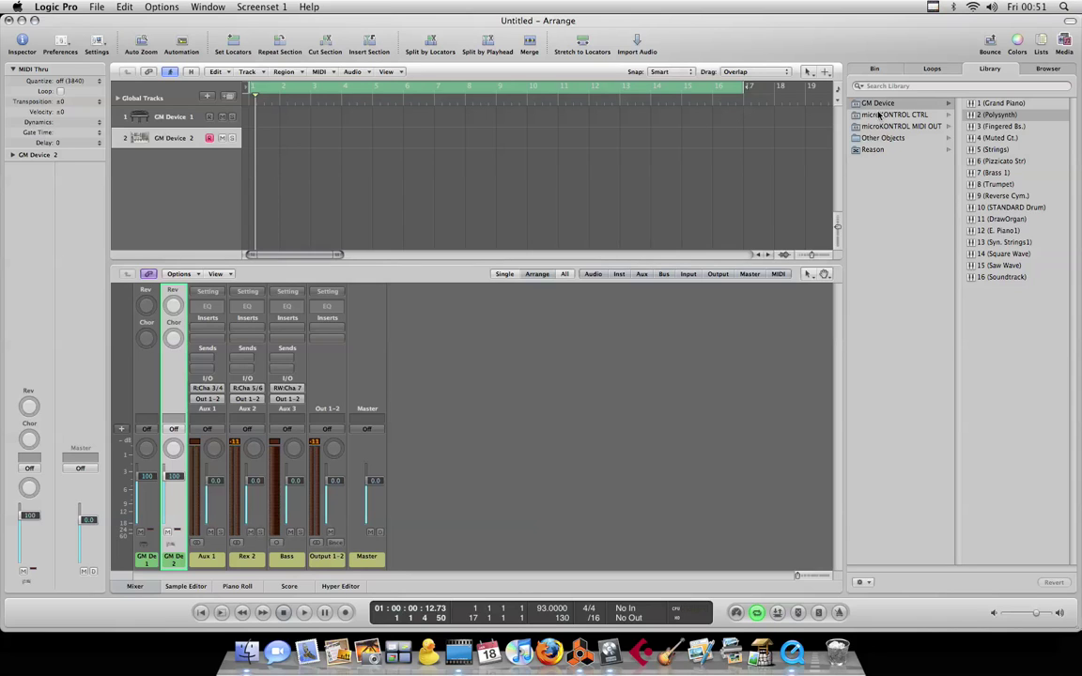
click(873, 150)
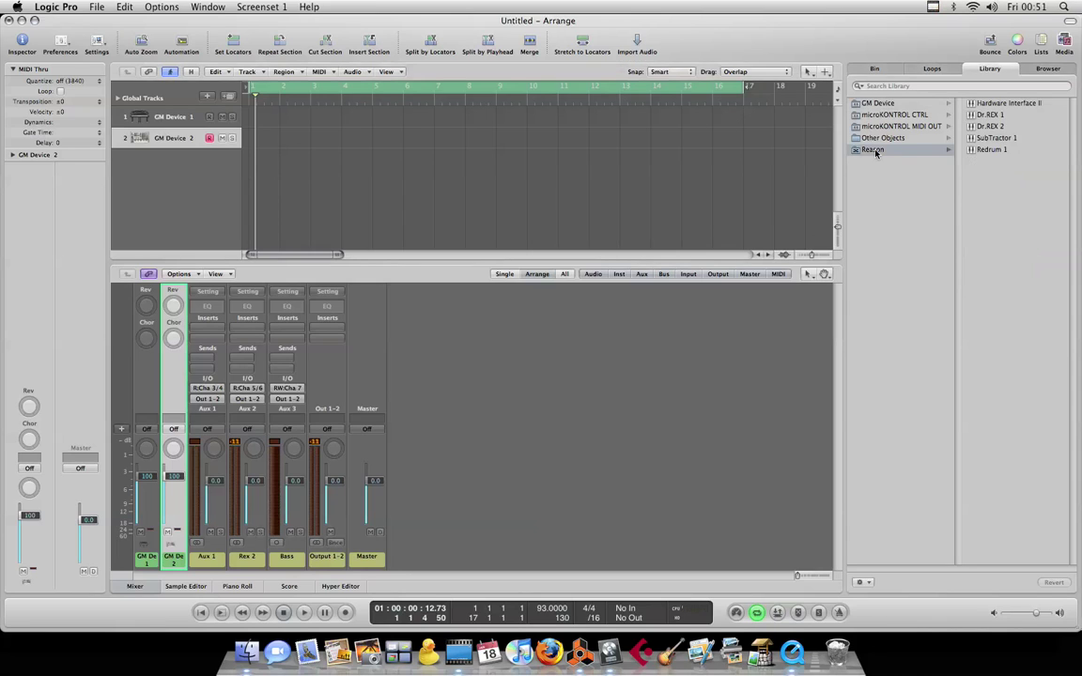
click(993, 138)
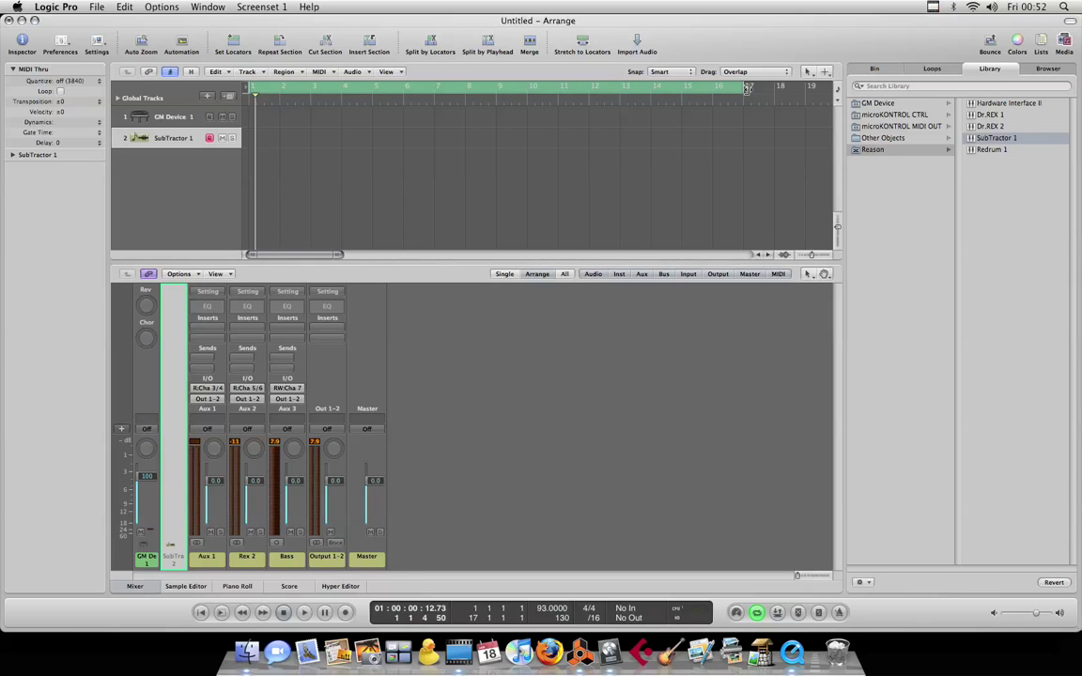
Step: Shorten the cycle area to end at bar 5 and start playback
drag(672, 86, 373, 95)
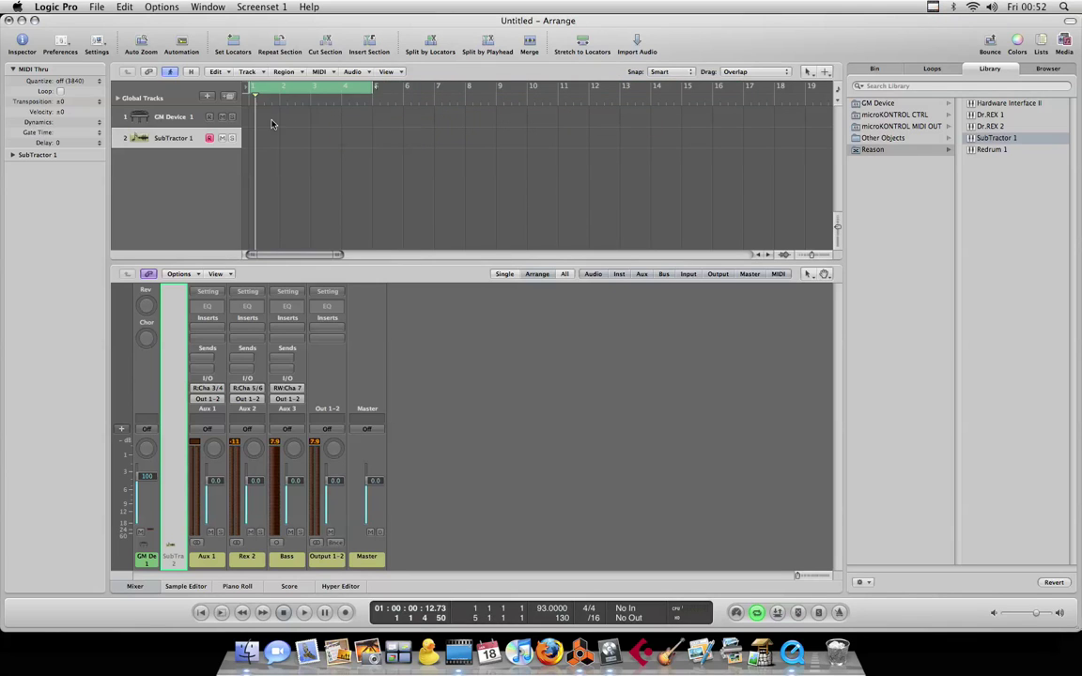
key(space)
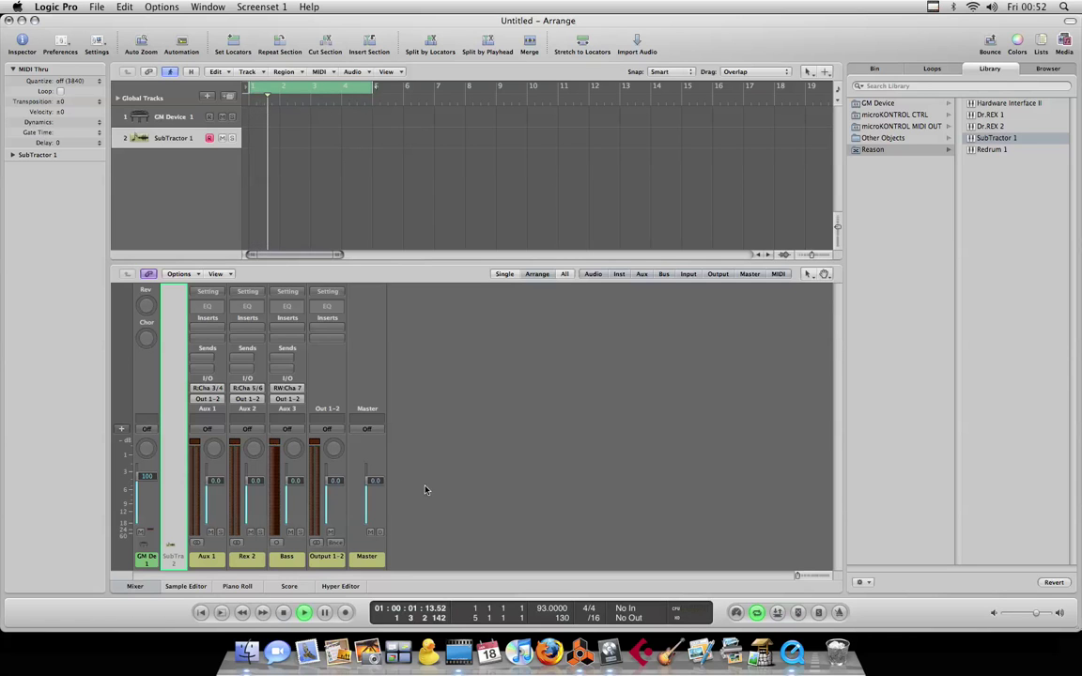
Step: Switch to Reason, flip the rack to the front, and send the Dr.REX 2 loop to its own sequencer track
click(580, 650)
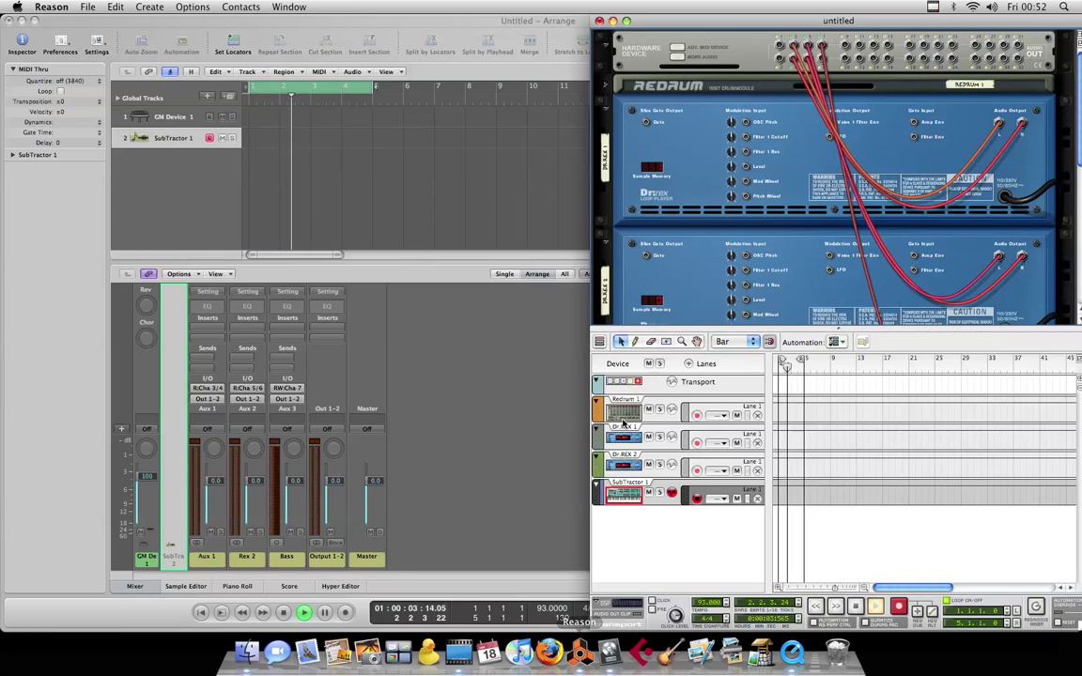
key(Tab)
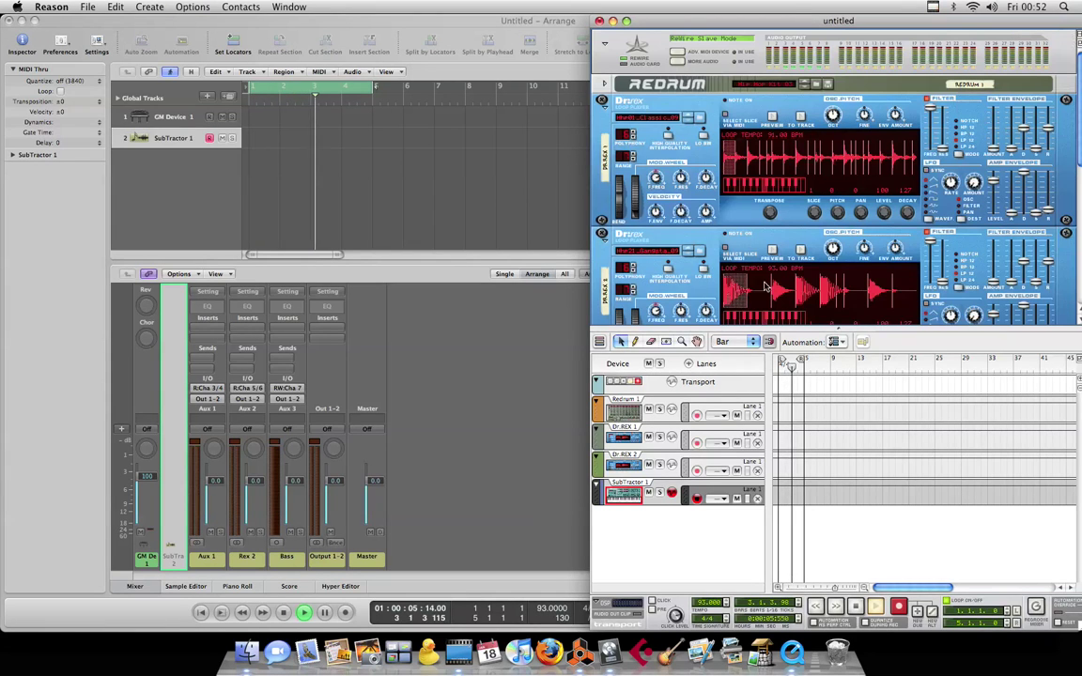
click(600, 466)
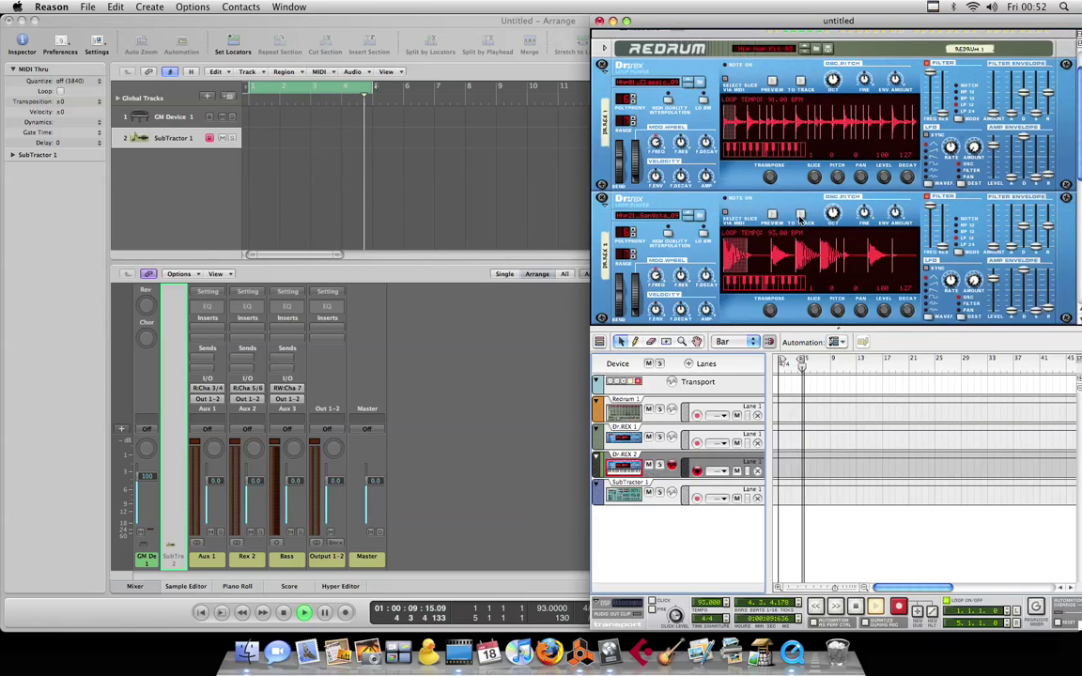
click(800, 216)
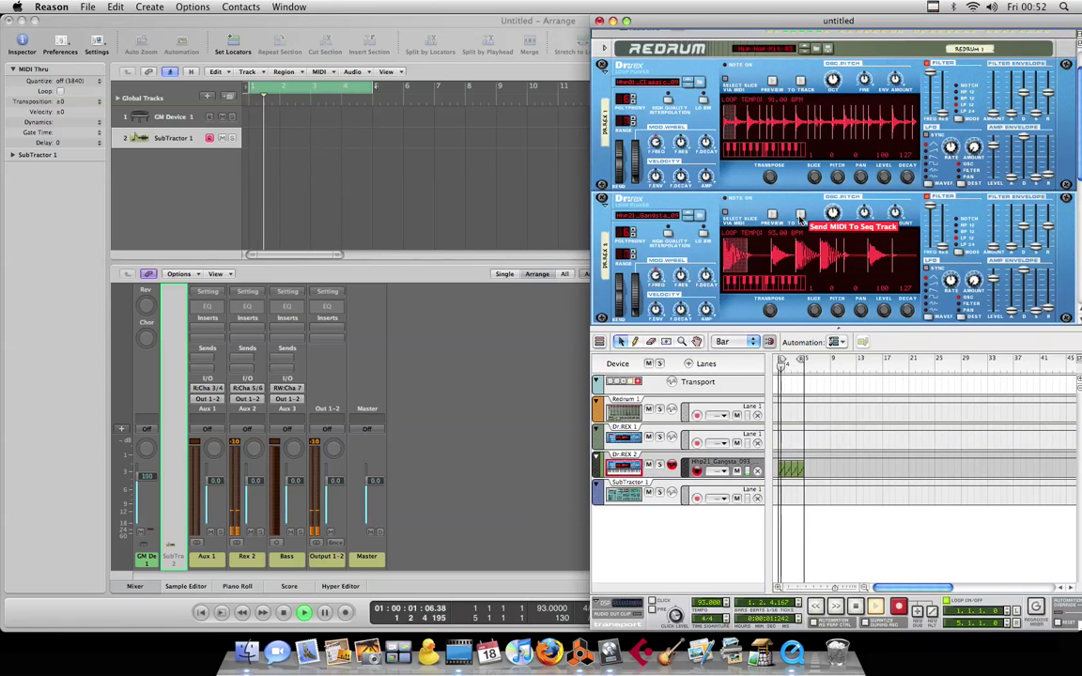
Step: Switch to Logic, record a four-bar MIDI part on the SubTractor 1 track, and play it back
click(419, 186)
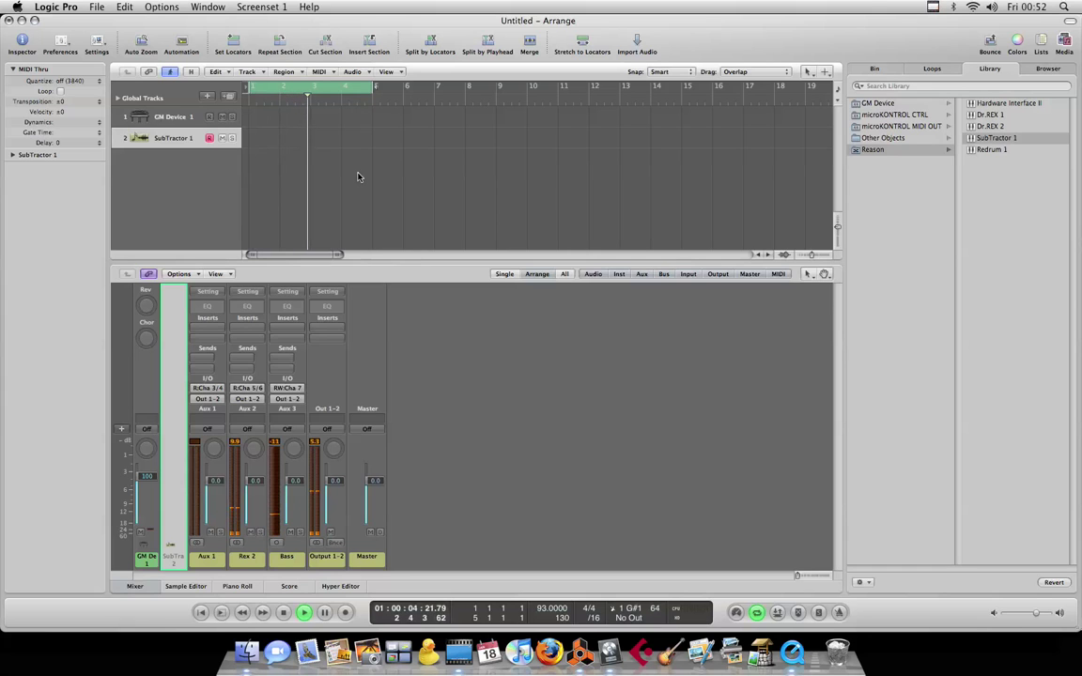
key(r)
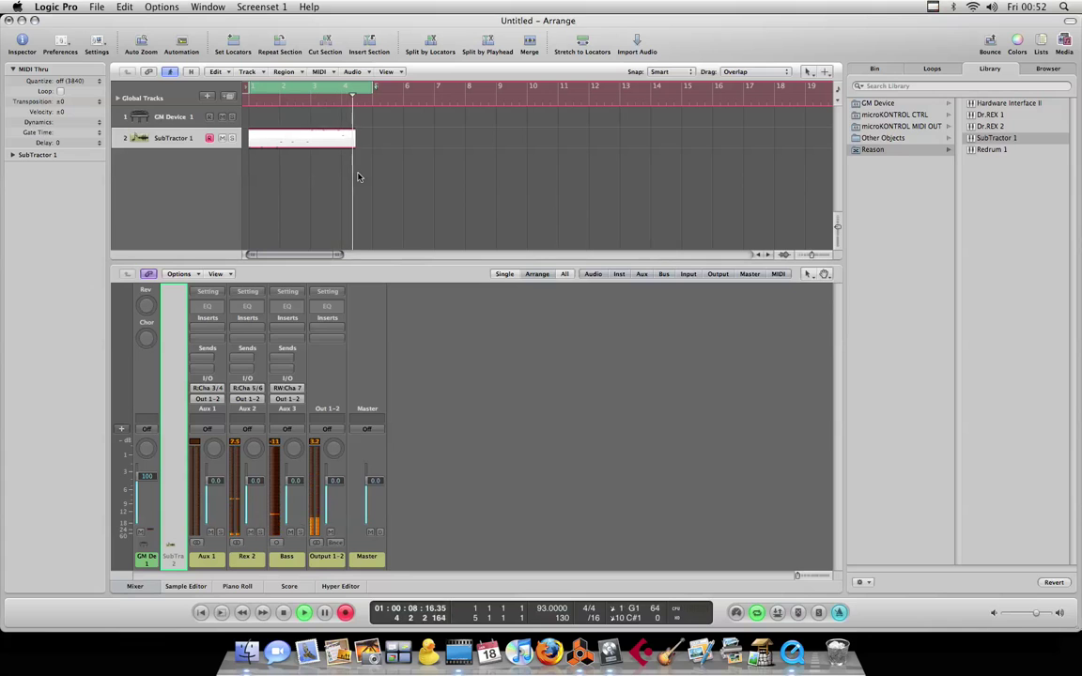
key(space)
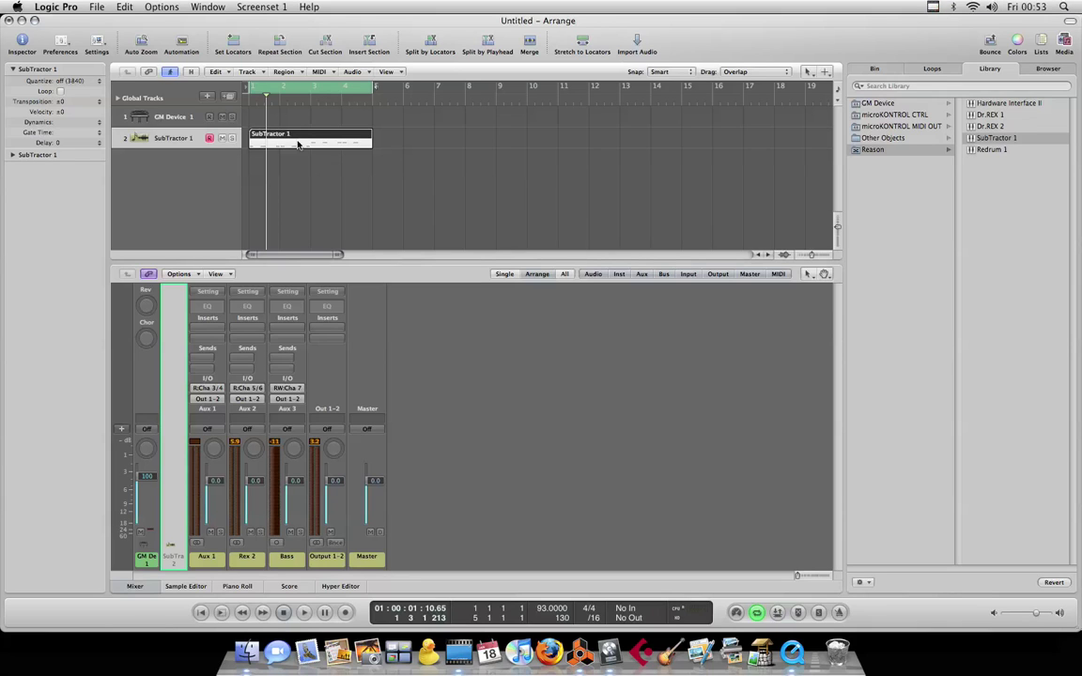
key(space)
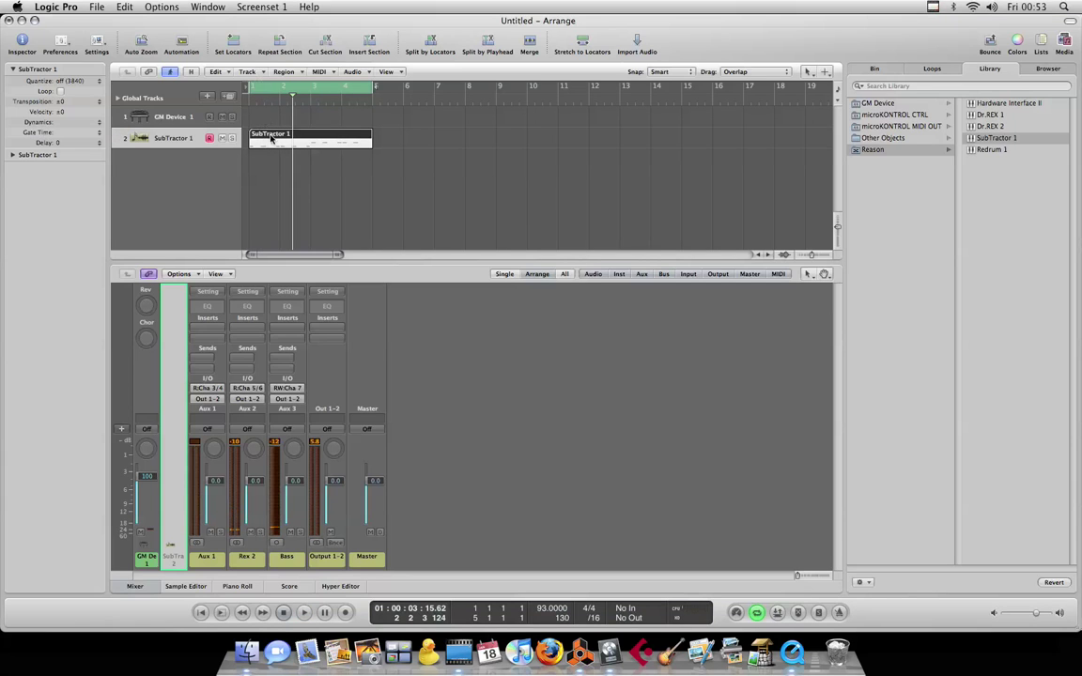
Step: Move the SubTractor 1 region and the four-bar cycle area so both start at bar 5
drag(278, 141, 386, 138)
drag(280, 90, 404, 88)
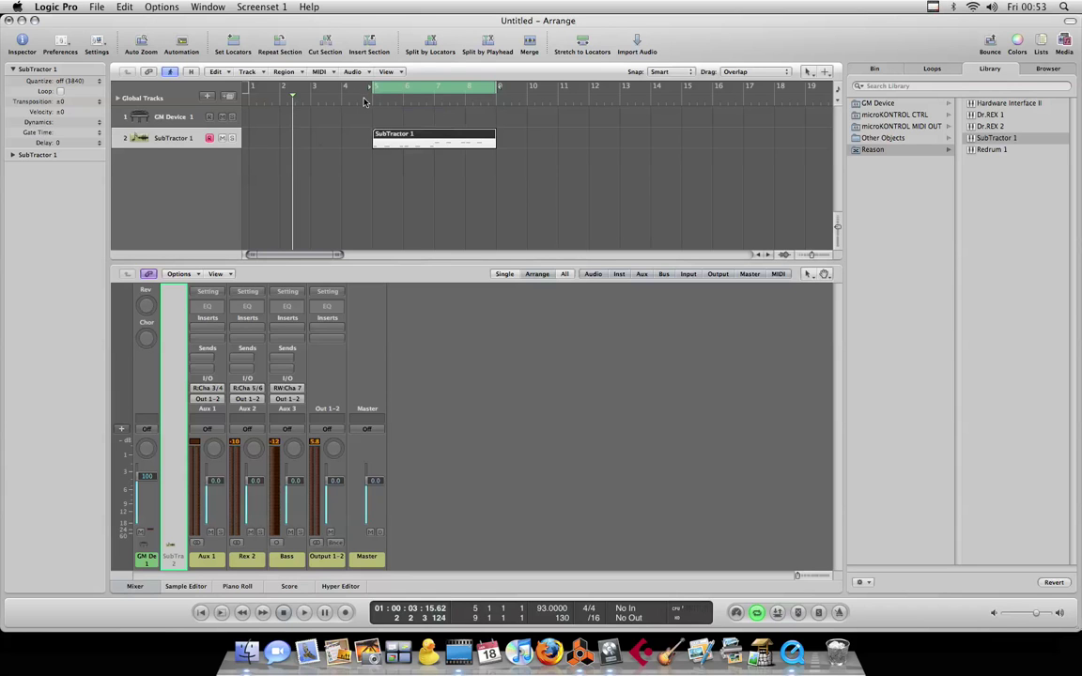
Step: Switch to Reason and move the Dr.REX 2 loop clips to the left locator at bar 5
key(super+Tab)
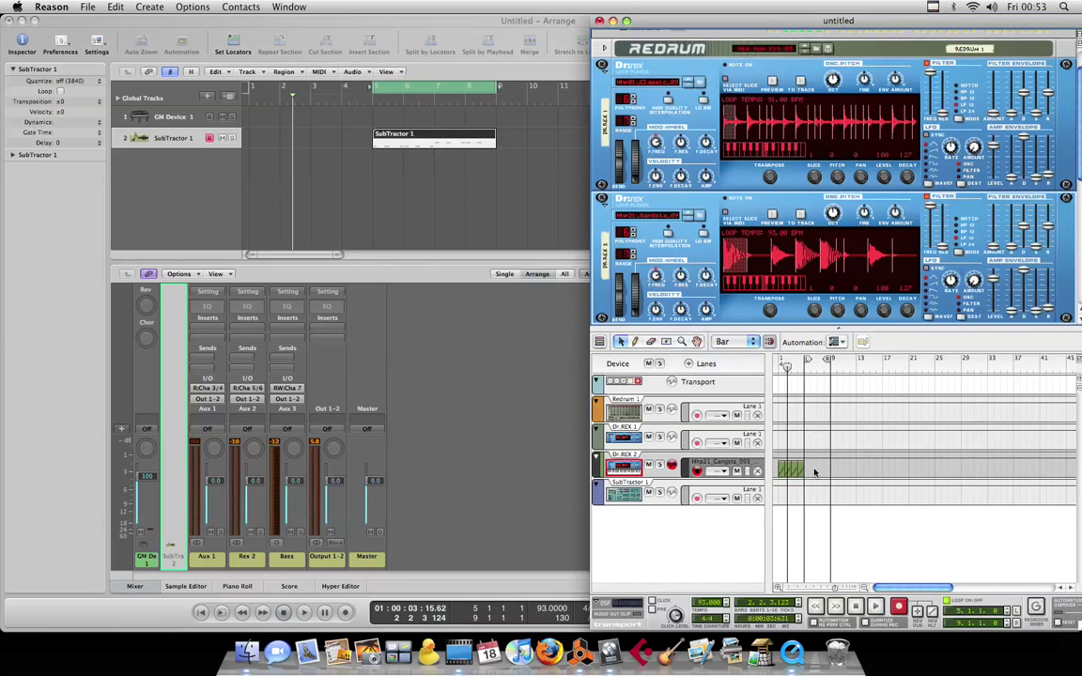
click(783, 470)
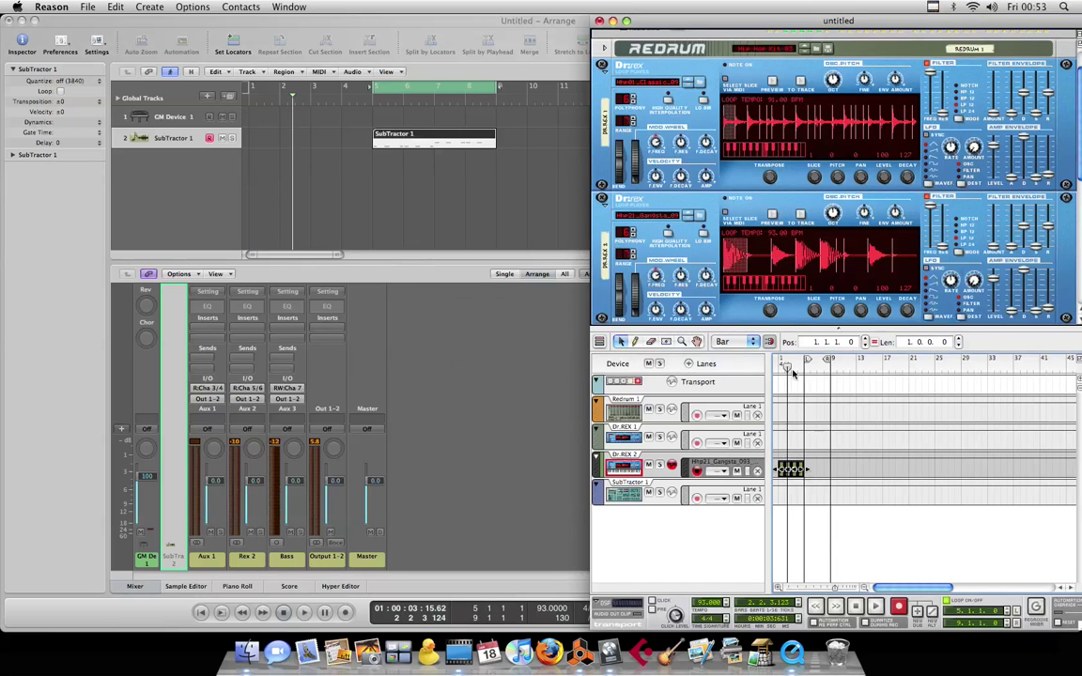
drag(834, 590, 826, 589)
drag(893, 589, 871, 589)
click(792, 509)
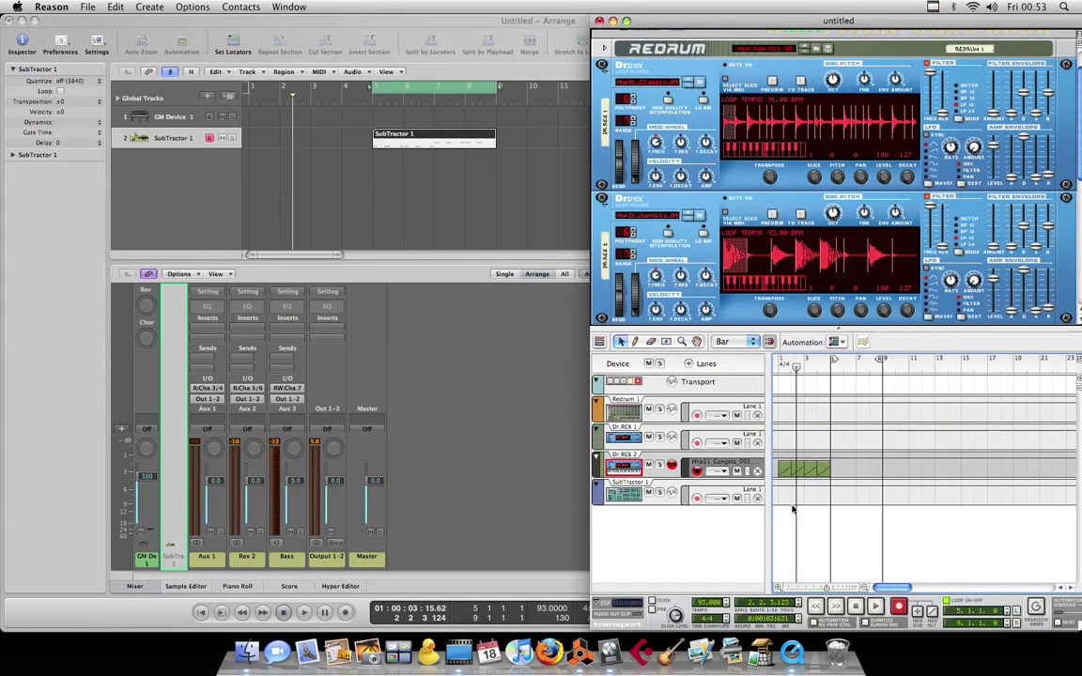
click(780, 471)
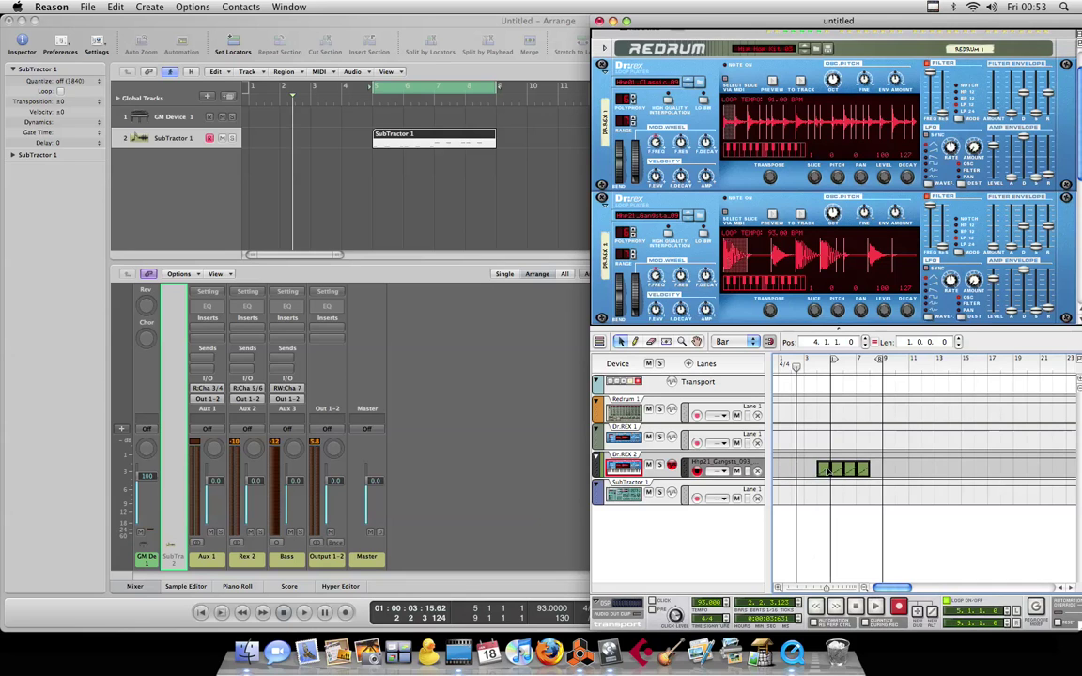
Step: Start playback, return to Logic, and open the SubTractor 1 region in an enlarged Piano Roll
key(space)
click(365, 101)
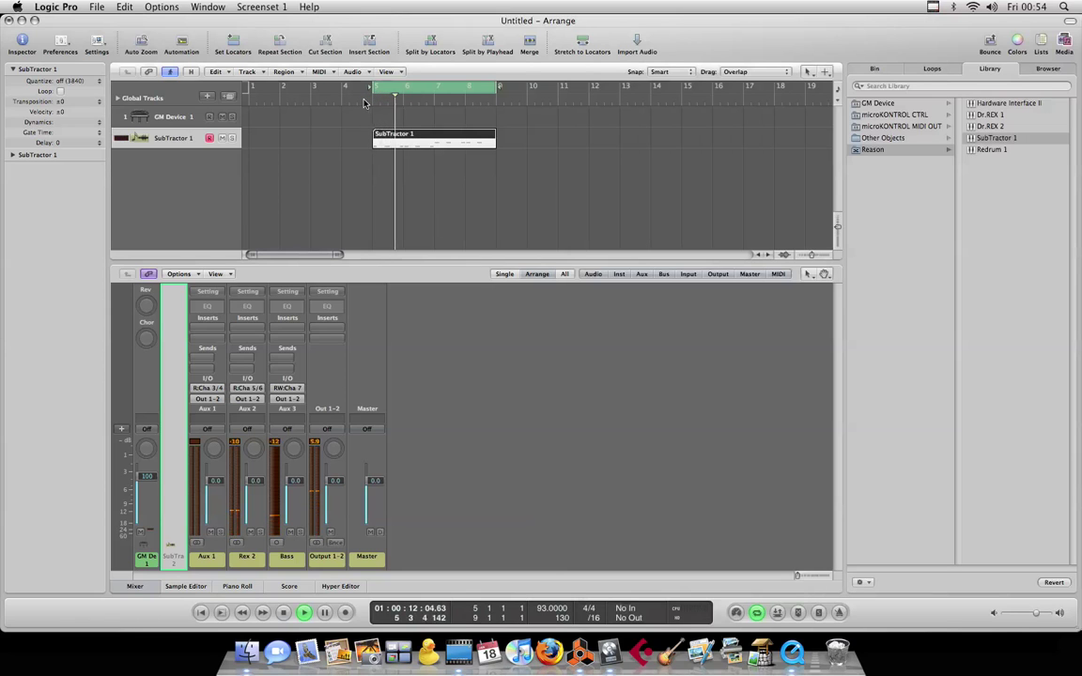
double_click(403, 143)
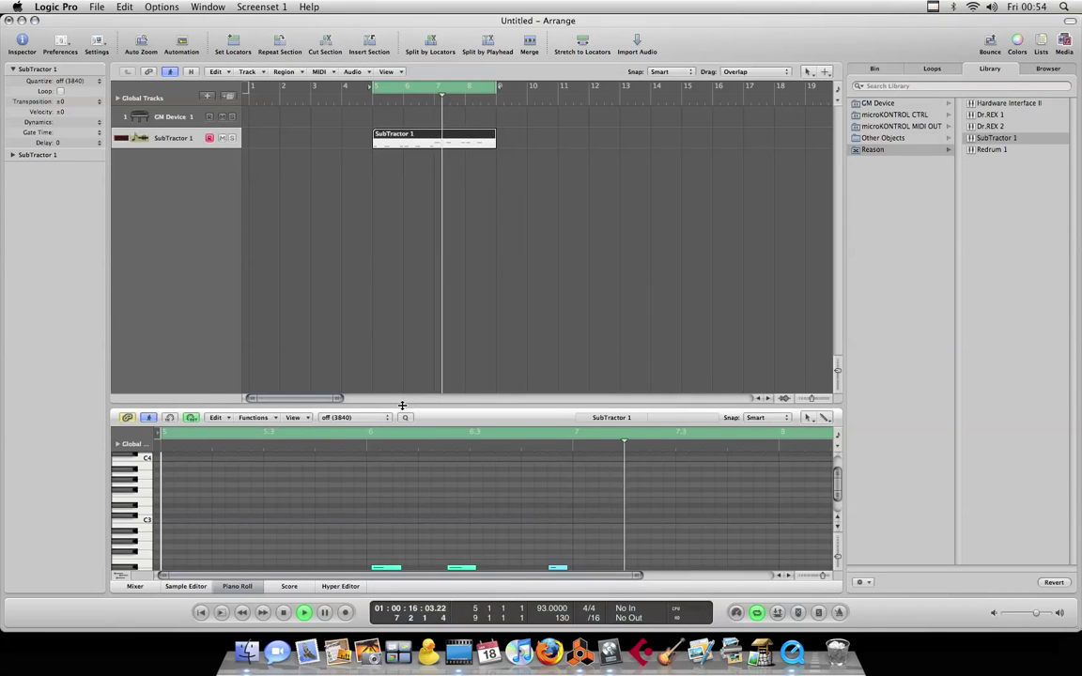
drag(401, 403, 409, 226)
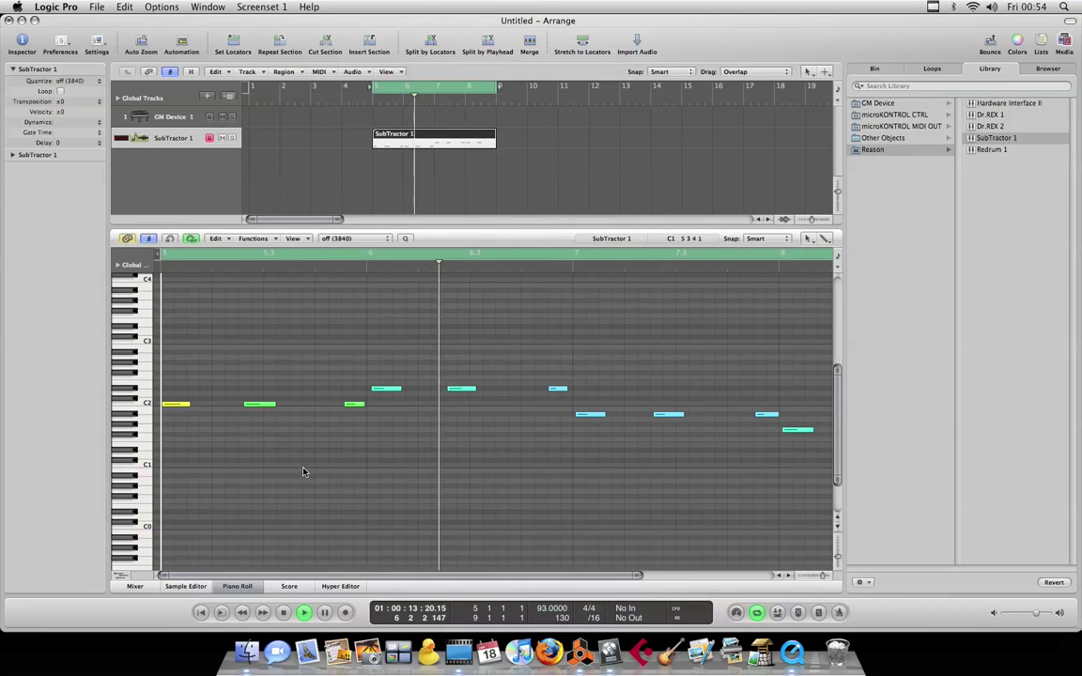
Step: Quantize all notes of the SubTractor 1 region to 8C Swing
click(338, 239)
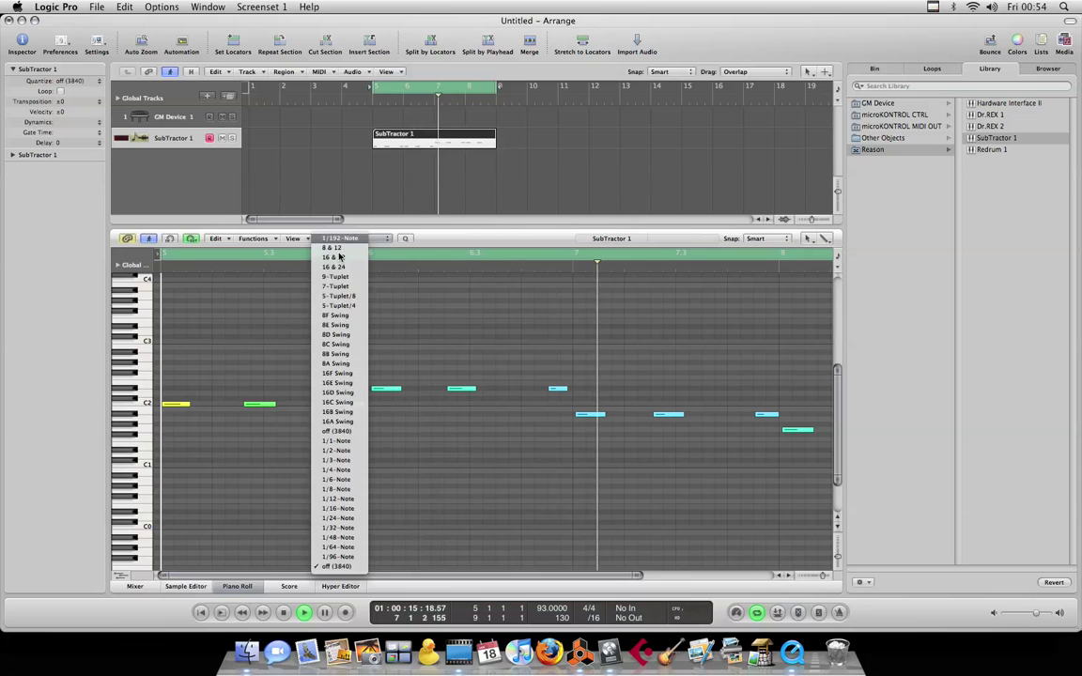
click(340, 344)
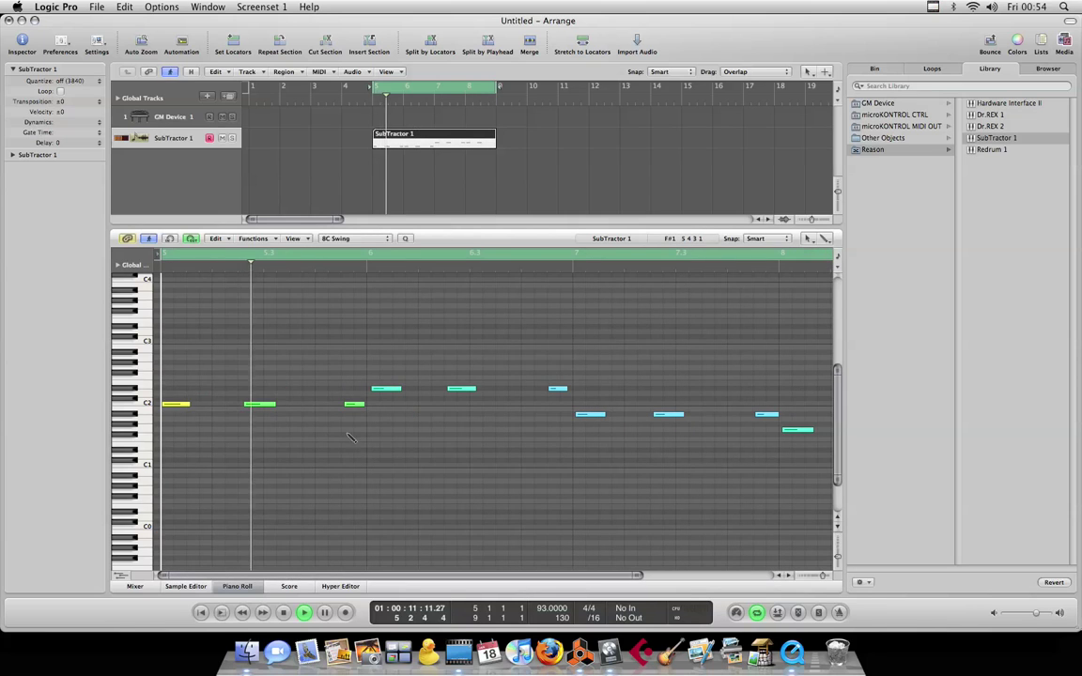
key(super+a)
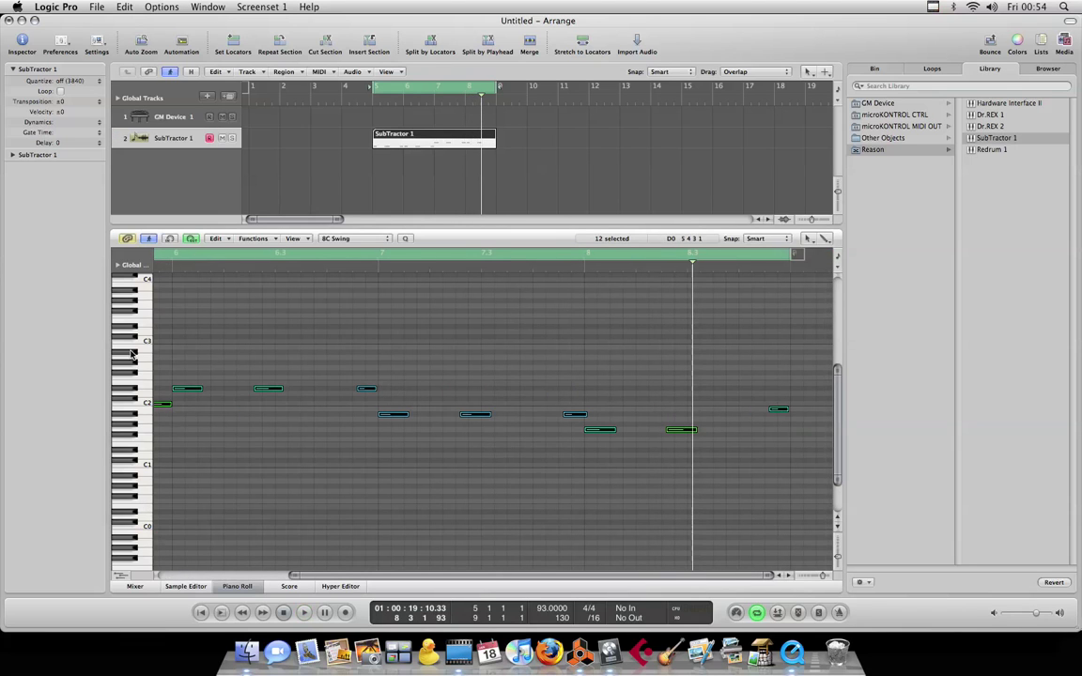
Step: Show the Mixer and insert a mono Clip Distortion on the Bass aux channel
click(136, 586)
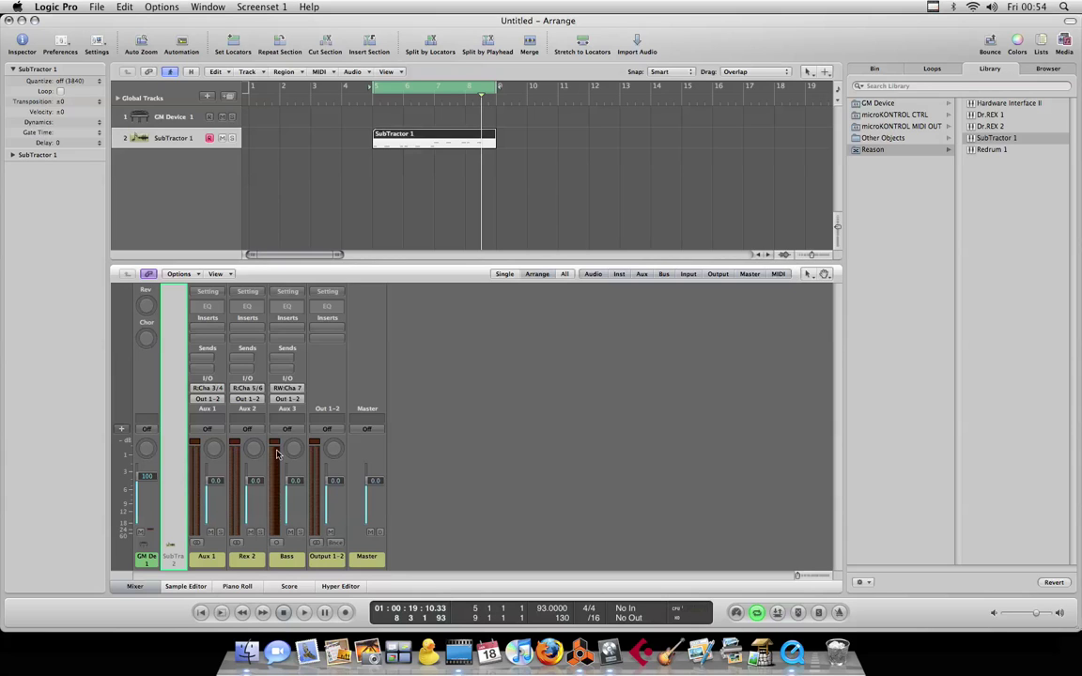
click(293, 331)
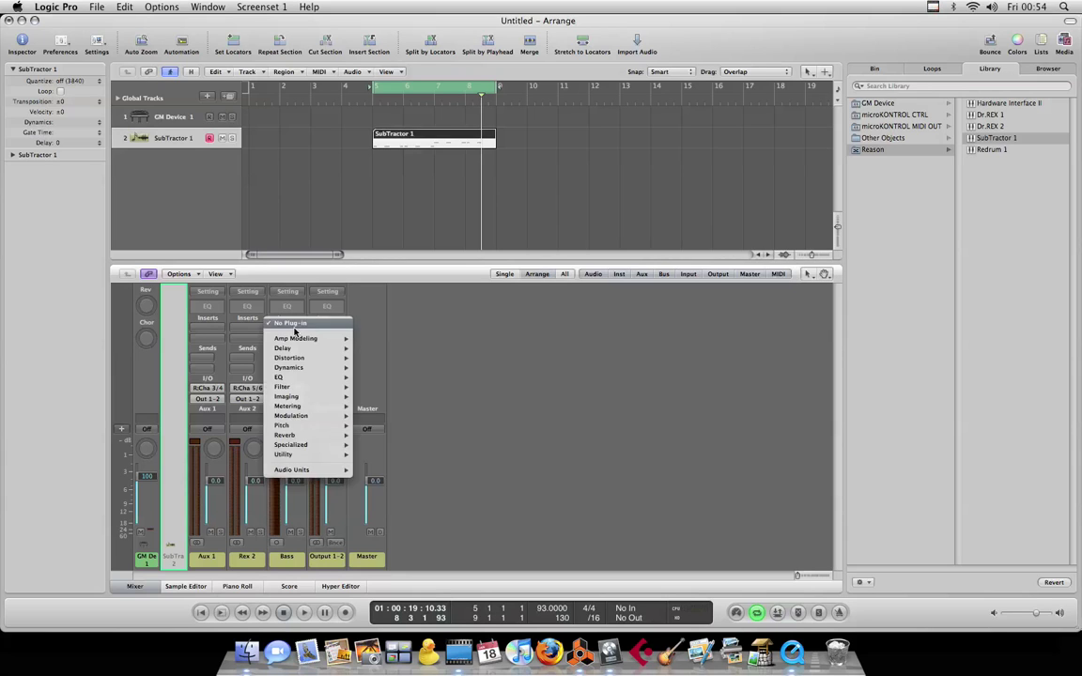
mouse_move(317, 363)
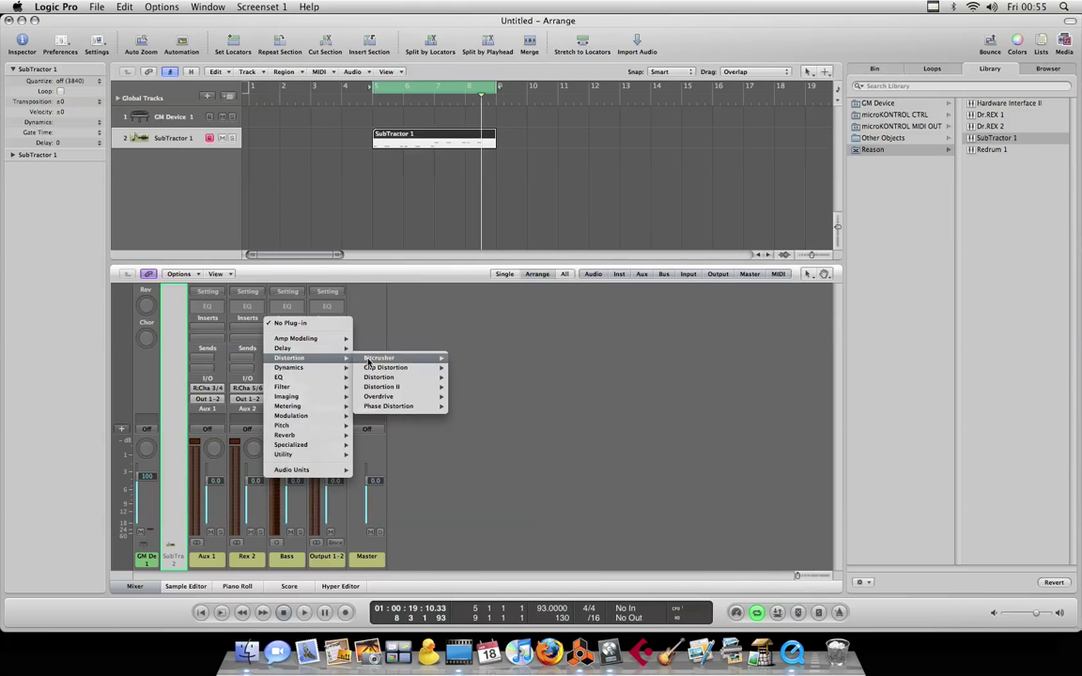
mouse_move(382, 369)
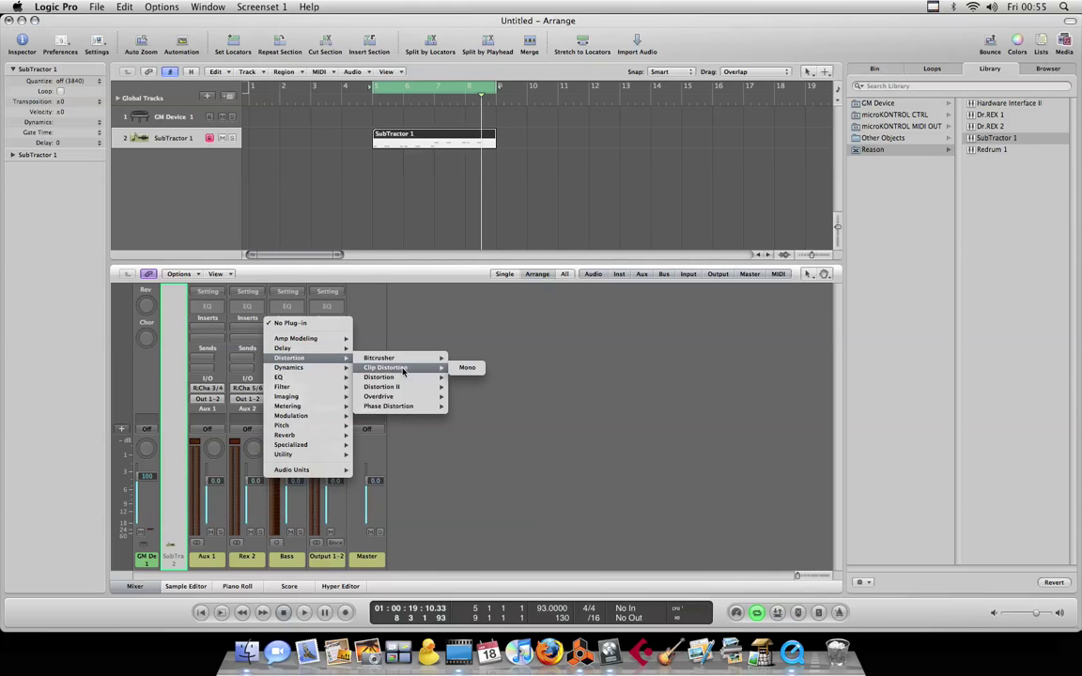
click(466, 368)
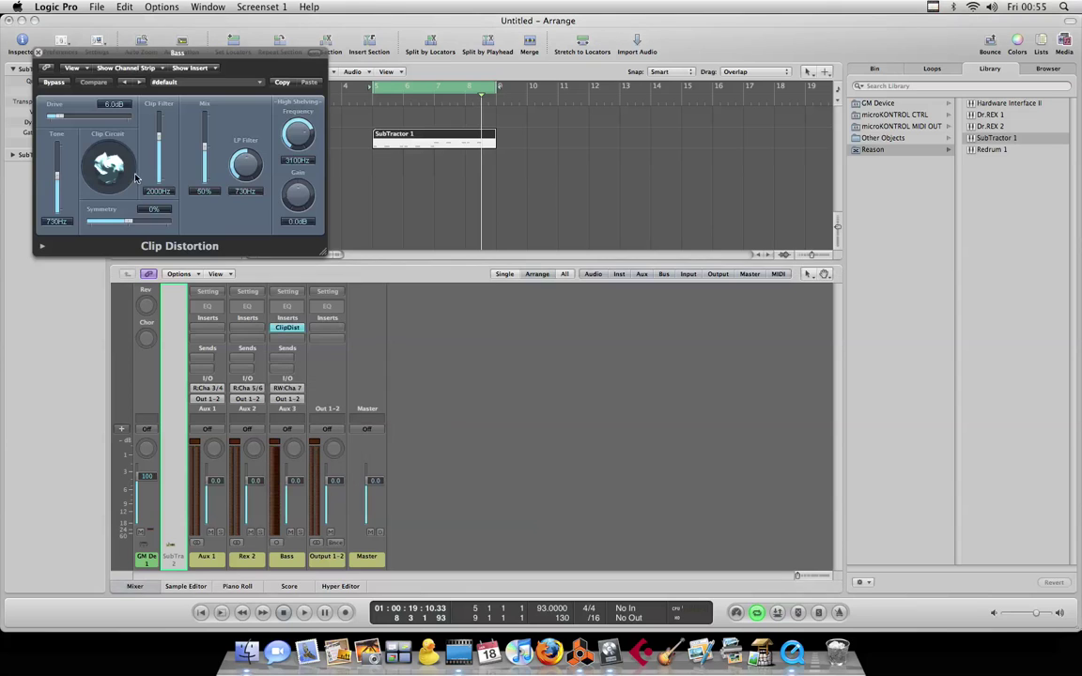
Step: Start playback and load the Nu Metal Distortion preset in the Clip Distortion plug-in
key(space)
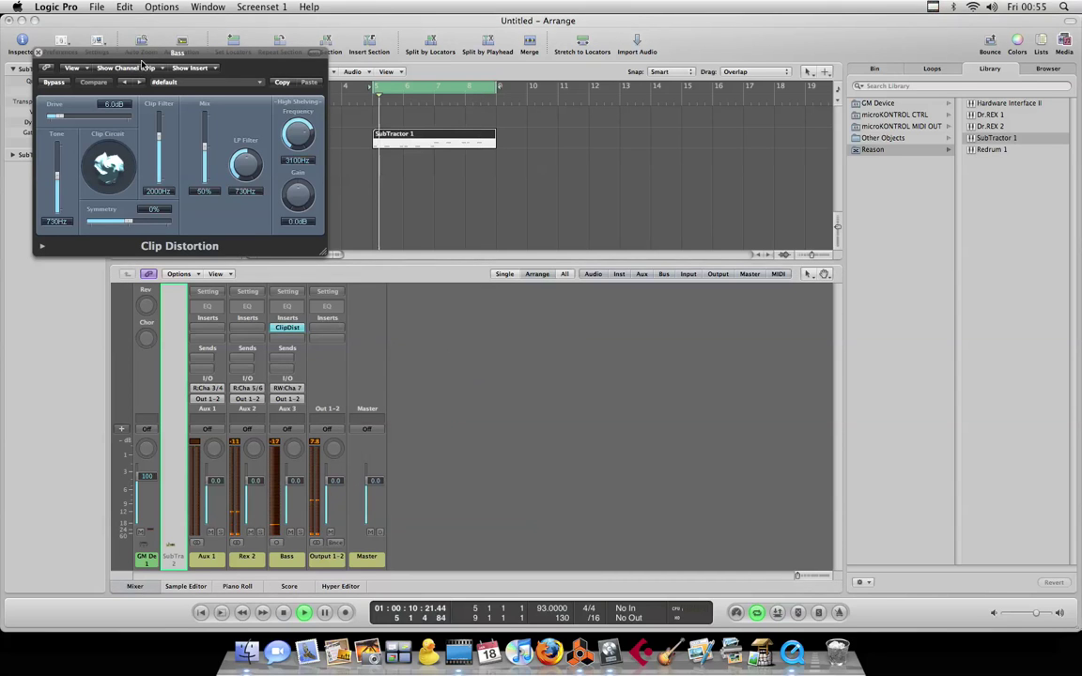
click(176, 85)
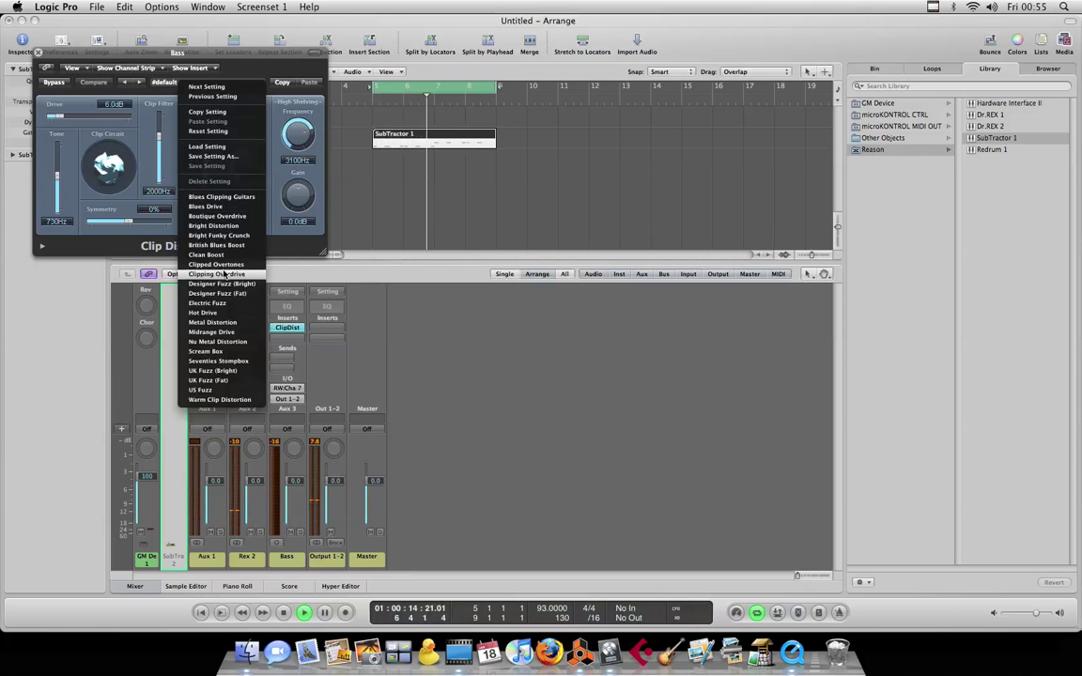
click(237, 342)
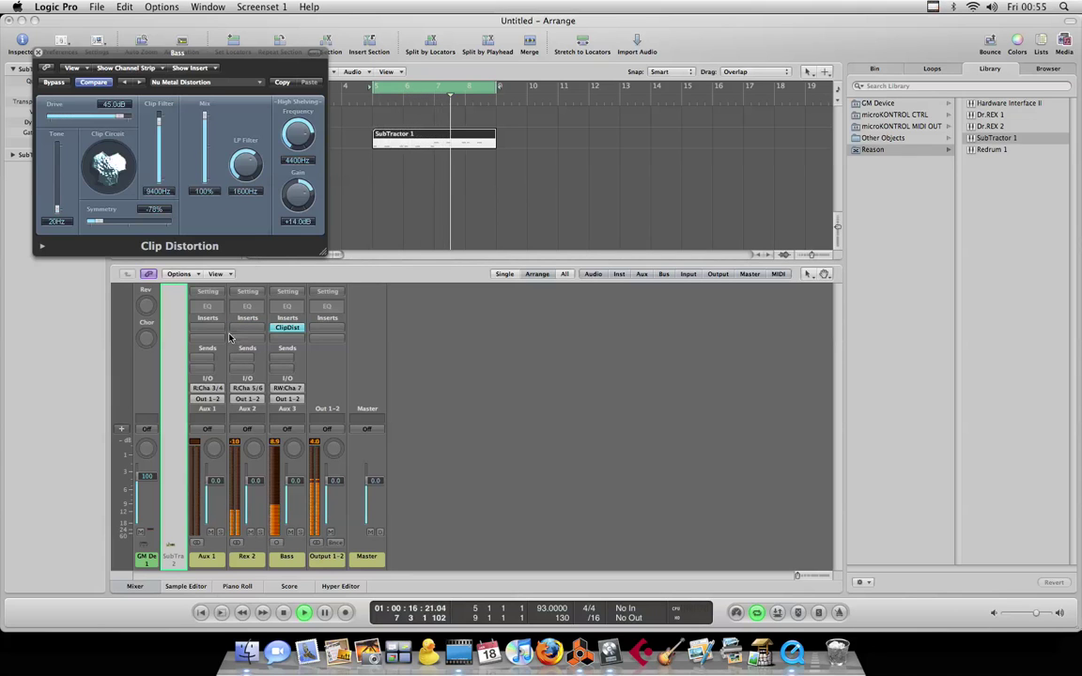
Step: Move the Clip Distortion window clear of the mixer channels, set Clip Filter to 650 Hz and Drive to 34.0 dB, and stop playback
drag(173, 51, 542, 263)
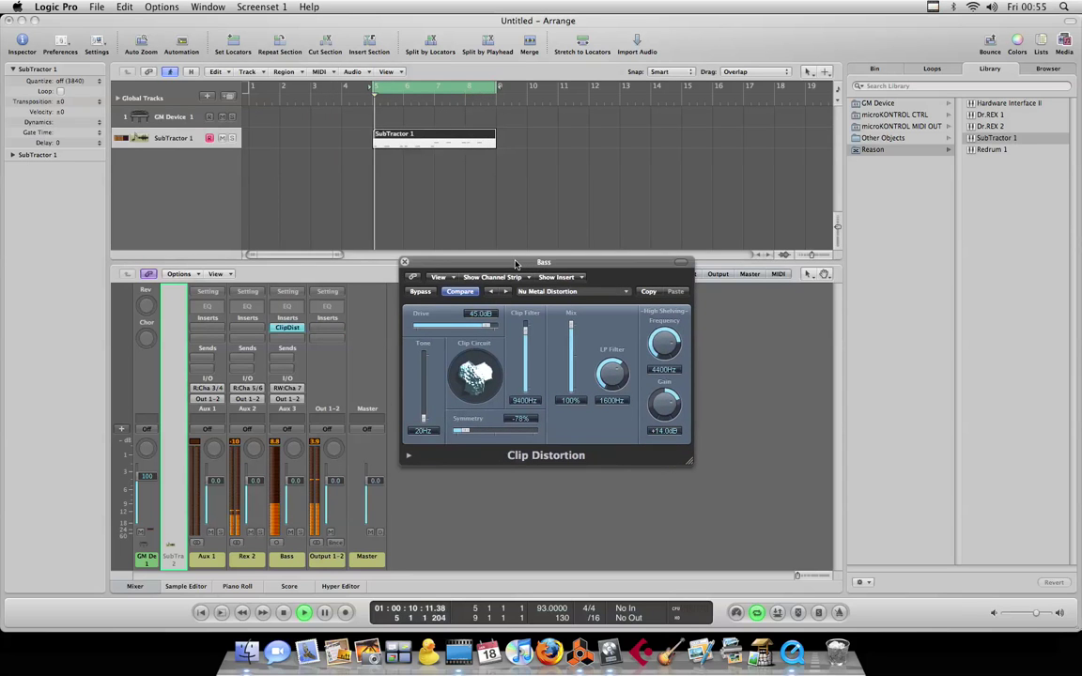
drag(522, 349, 524, 365)
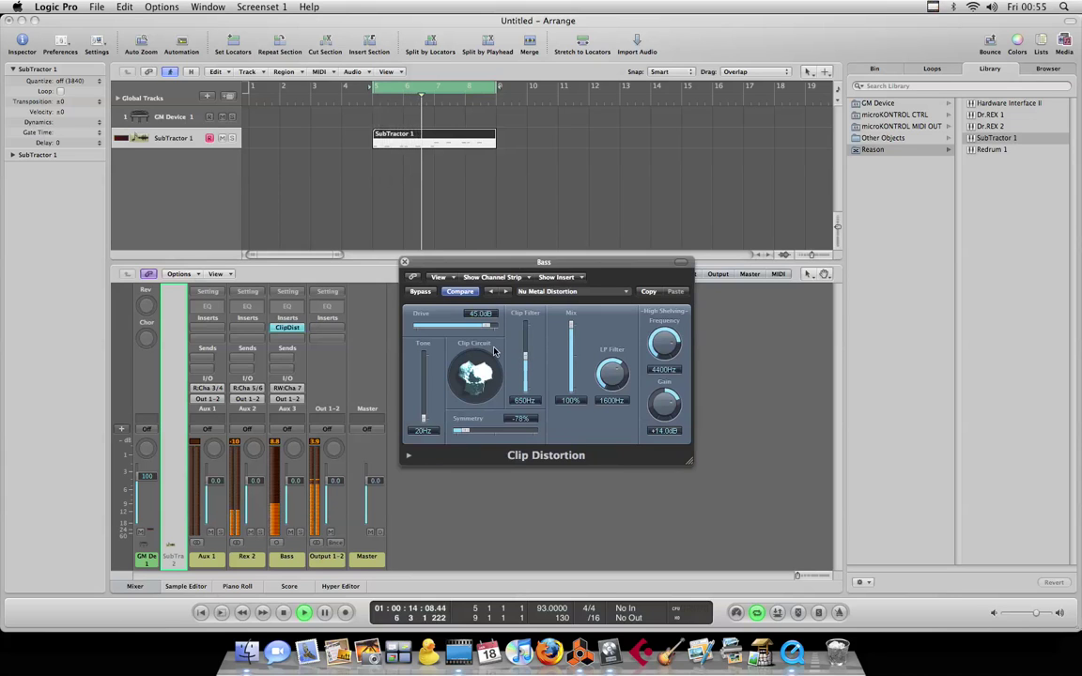
drag(485, 327, 446, 317)
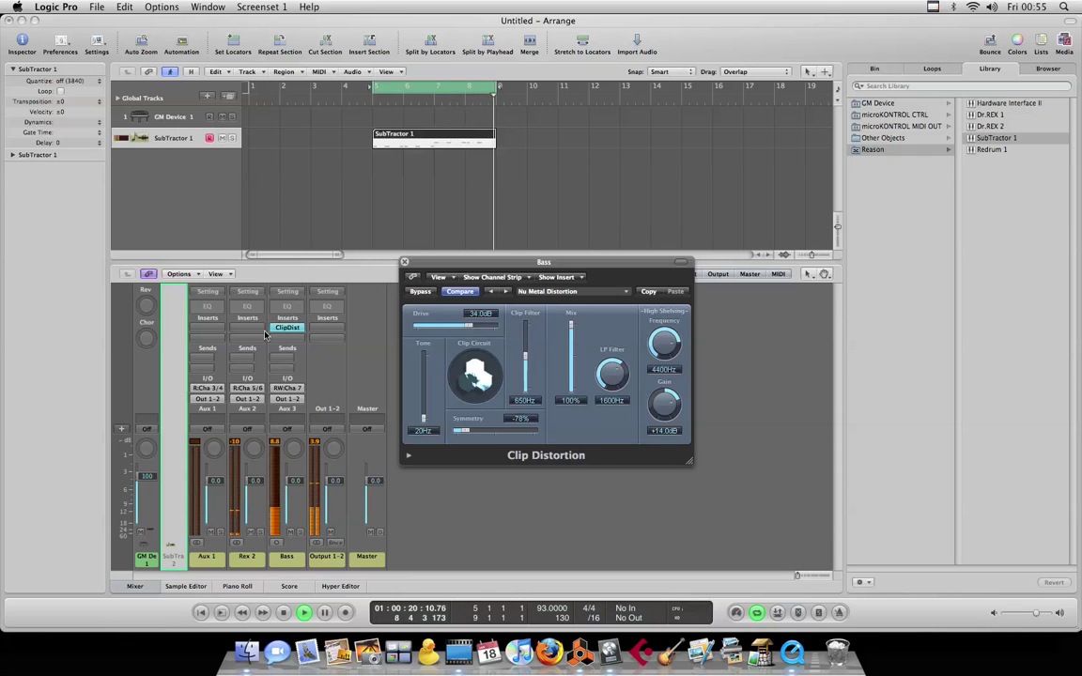
key(space)
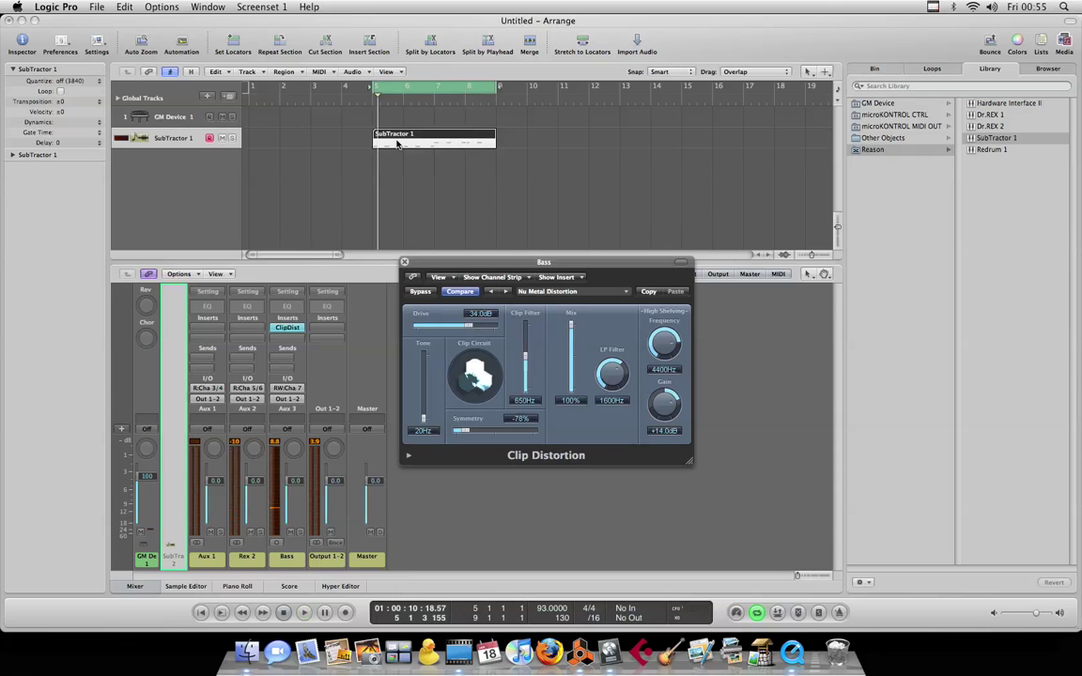
Step: Reopen the SubTractor 1 region in the Piano Roll, quantize all its notes to 8B Swing, and play it back
double_click(397, 143)
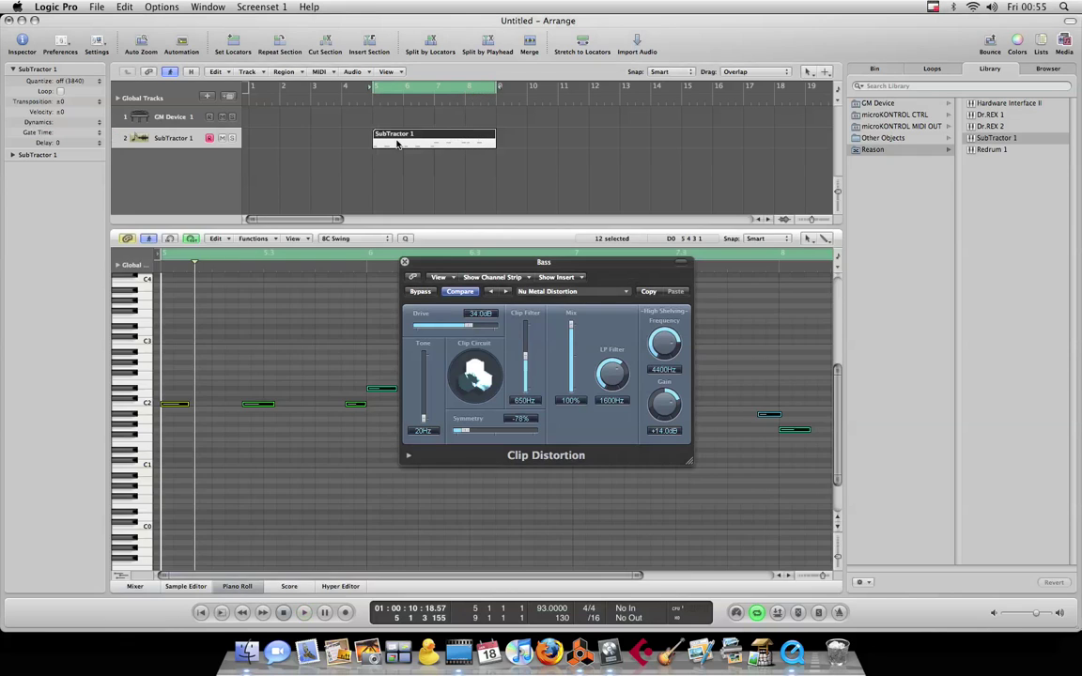
click(179, 393)
key(super+a)
click(334, 239)
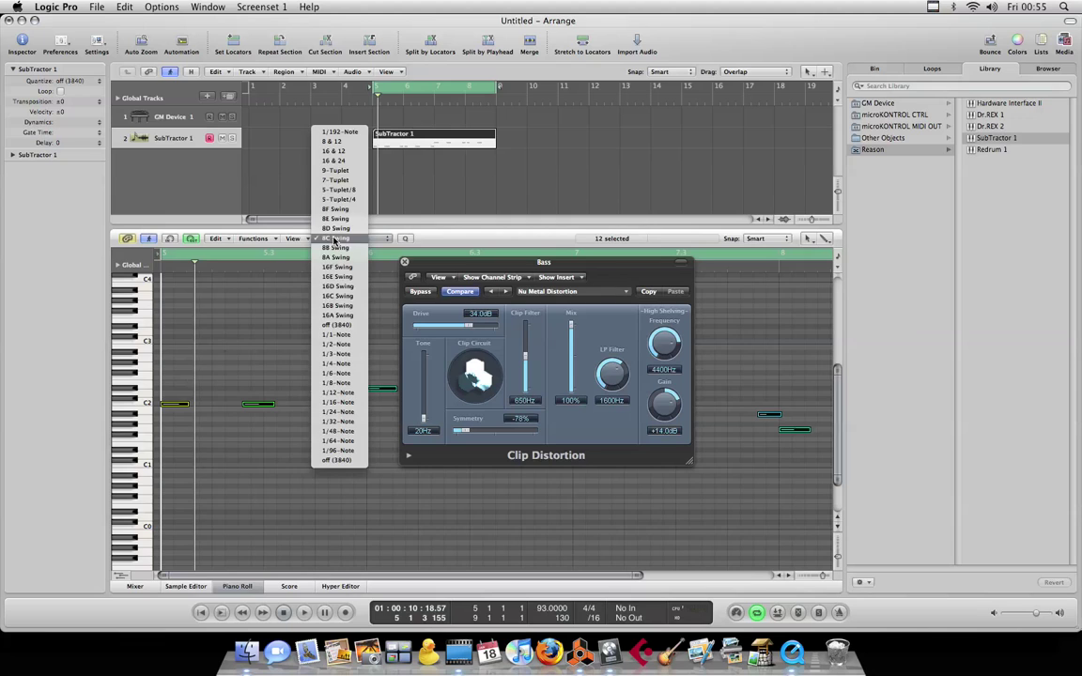
click(335, 248)
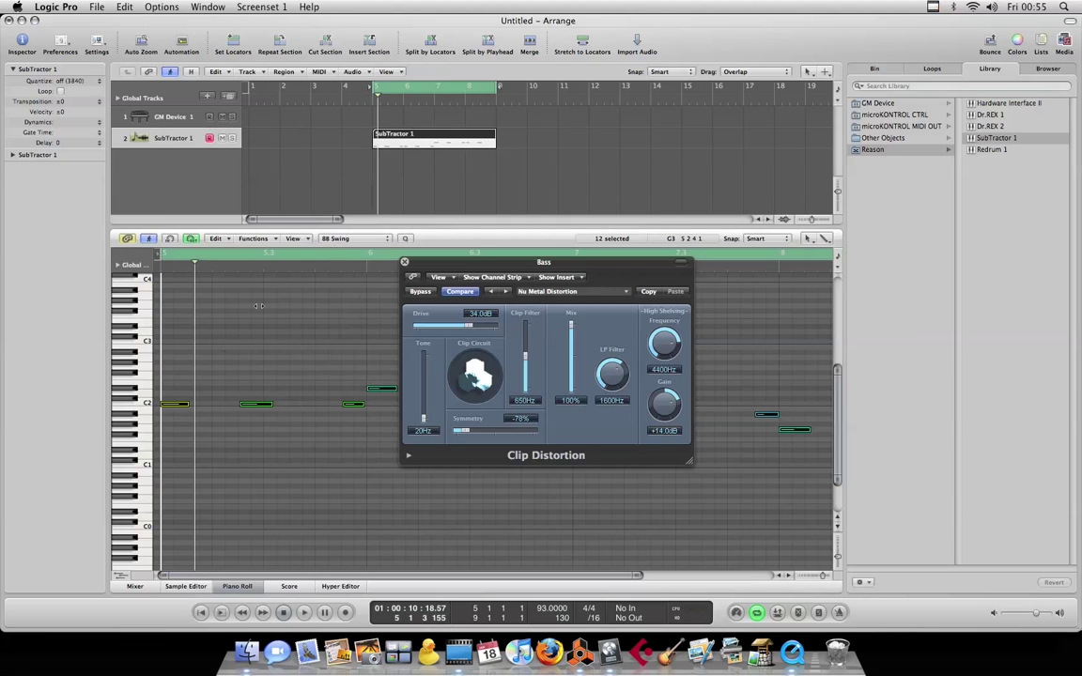
key(space)
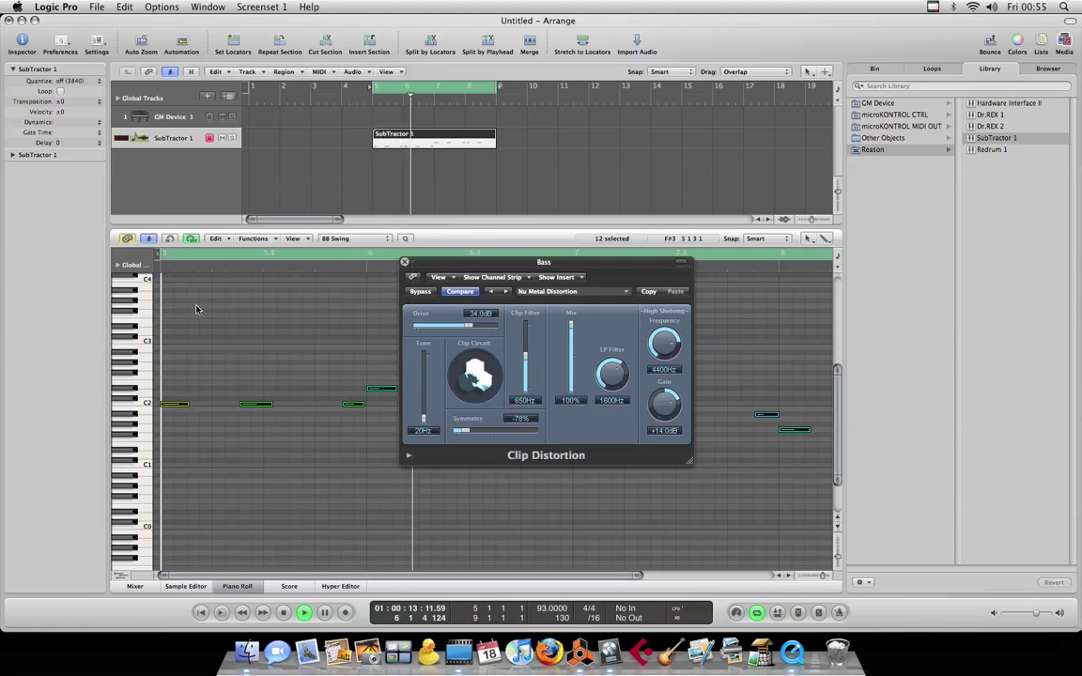
key(space)
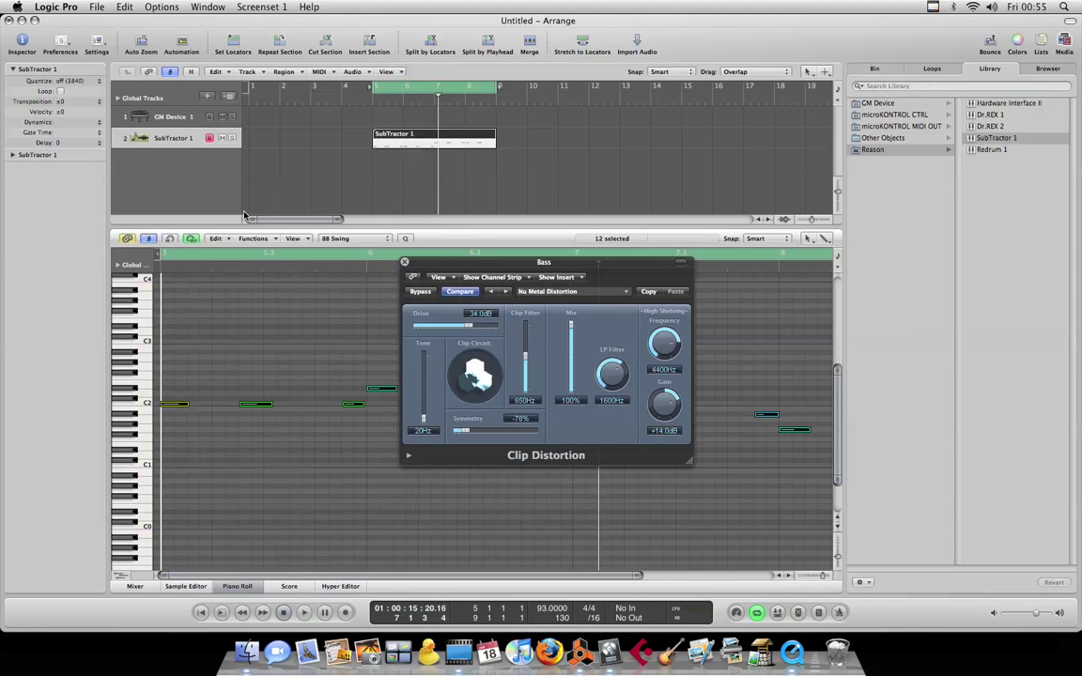